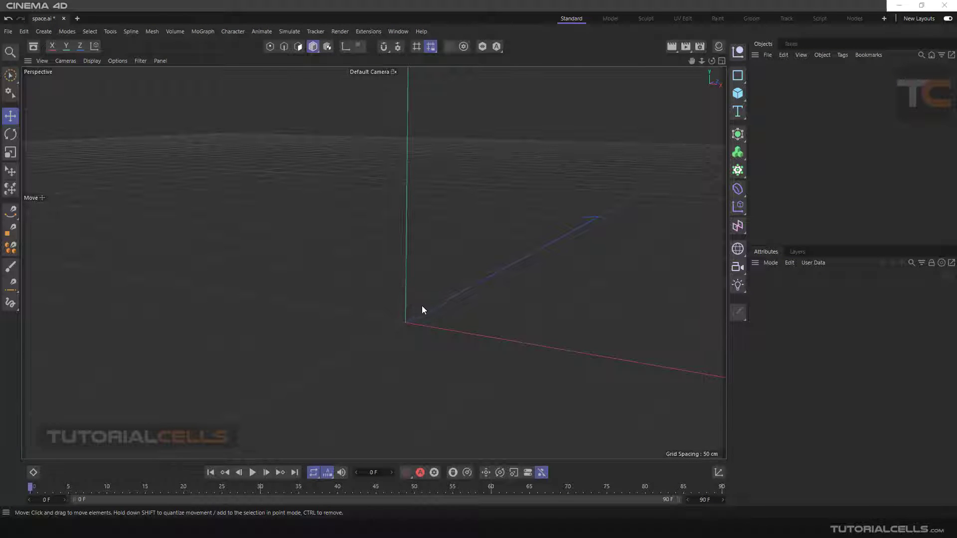
- Add a Vector Import generator to the scene and load the desktop file space.ai into it
alt+middle_drag(421, 309, 420, 293)
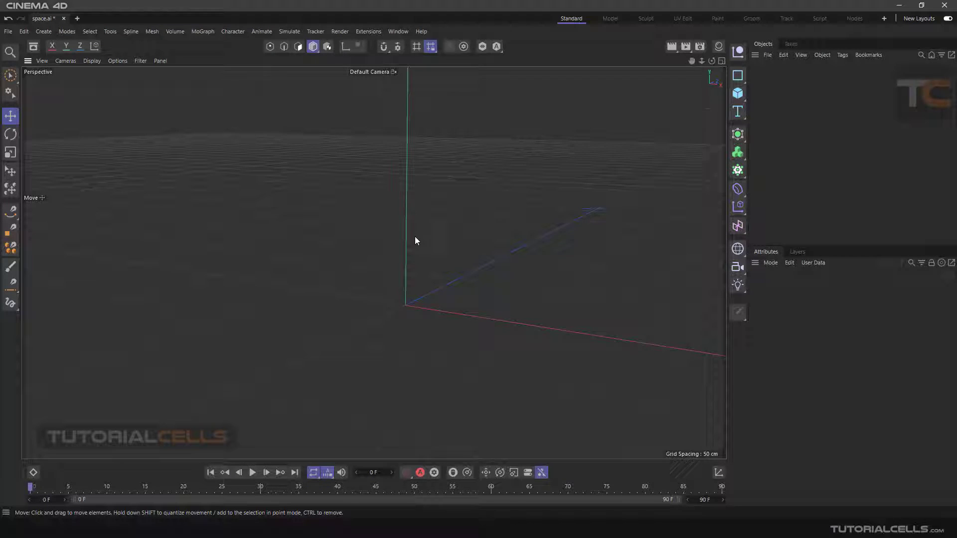
alt+drag(426, 280, 506, 202)
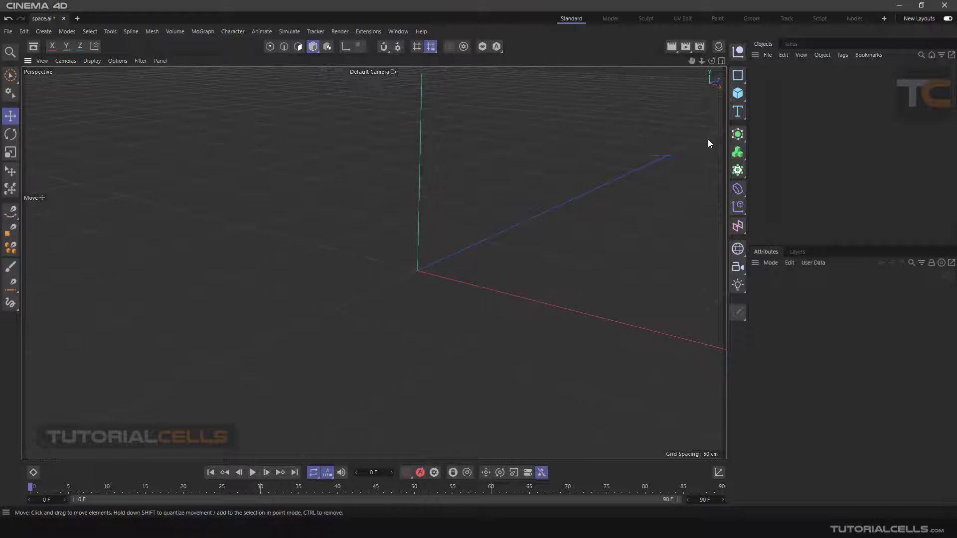
click(738, 134)
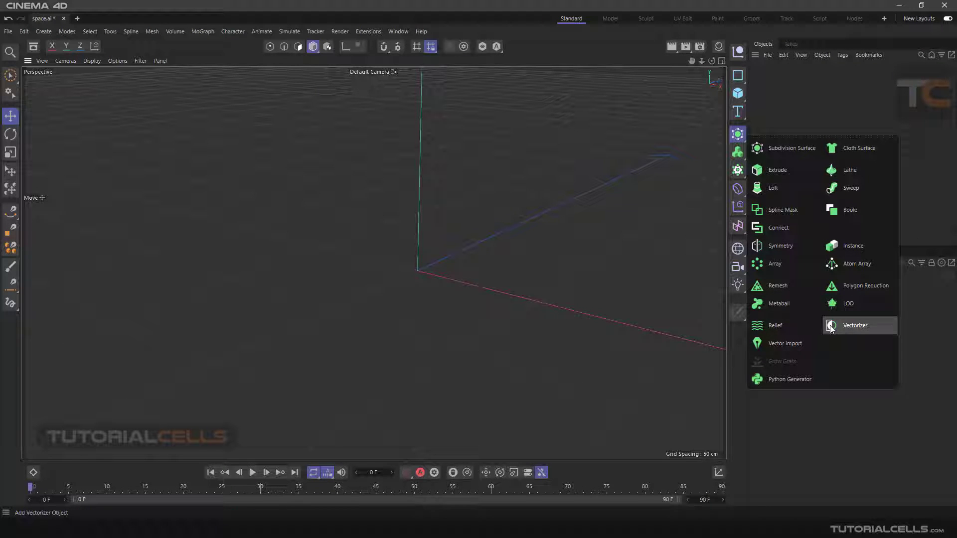
click(773, 345)
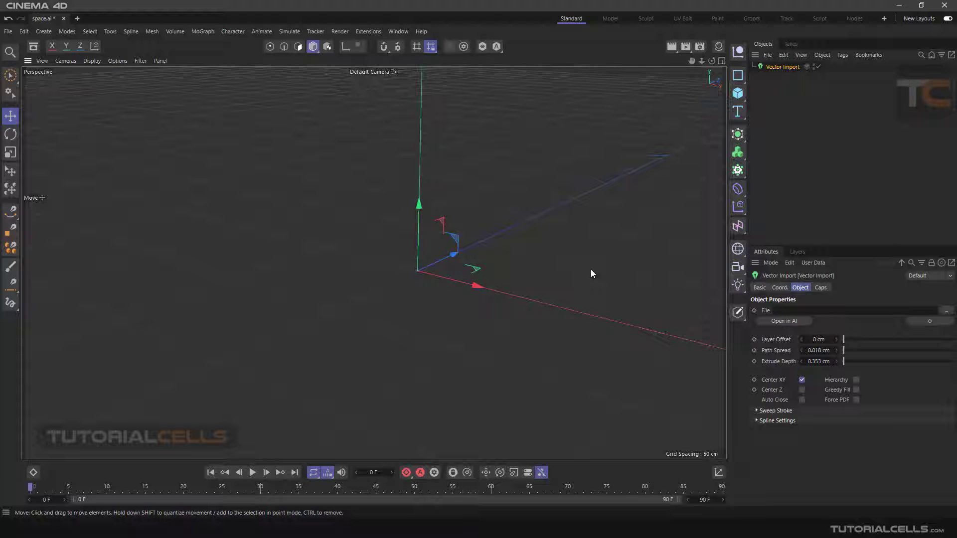
scroll(498, 232, down, 3)
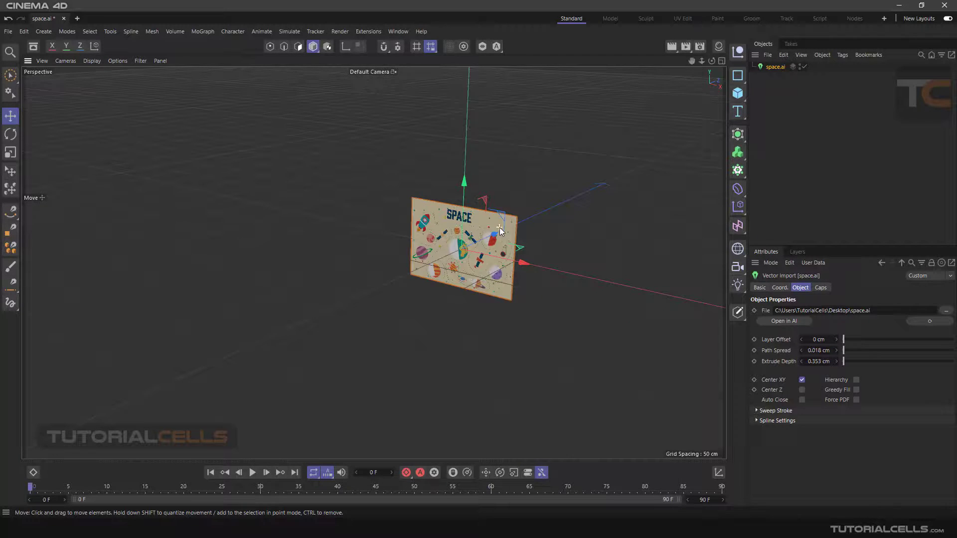
- Raise the imported space.ai artwork to about 40 cm on the Y axis and show its coordinate values
drag(499, 228, 481, 223)
drag(448, 181, 449, 137)
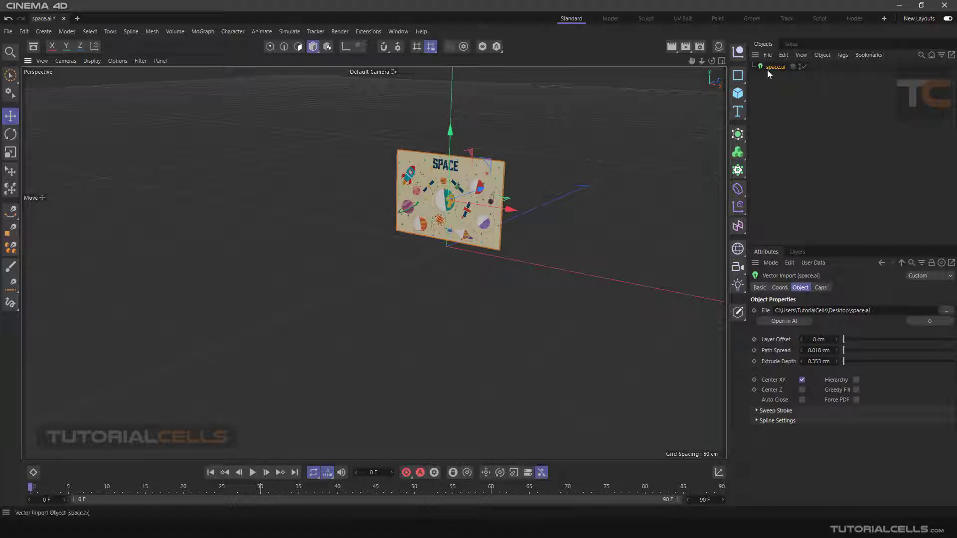
click(718, 472)
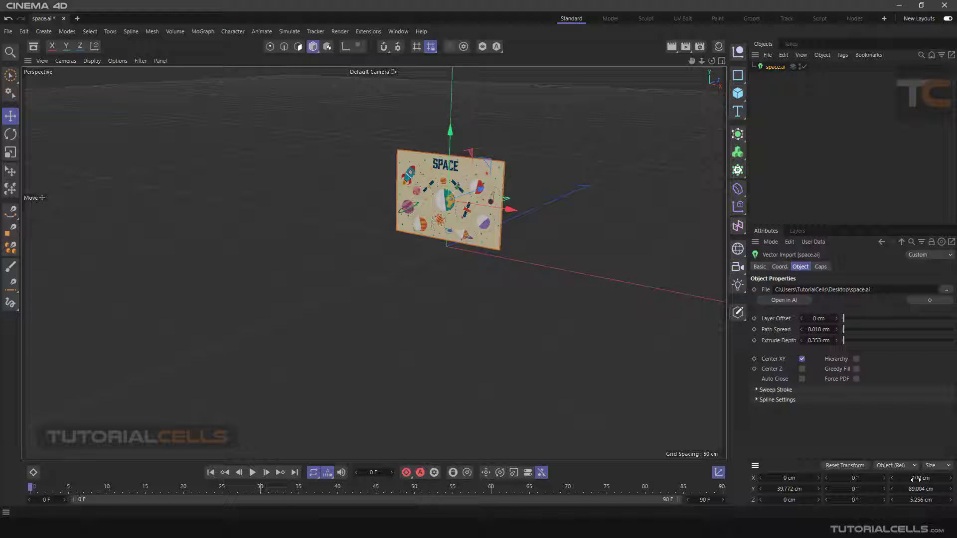
- Switch to Illustrator and review the unit and size settings for a new document, keeping Centimeters, and close them without creating one
click(439, 528)
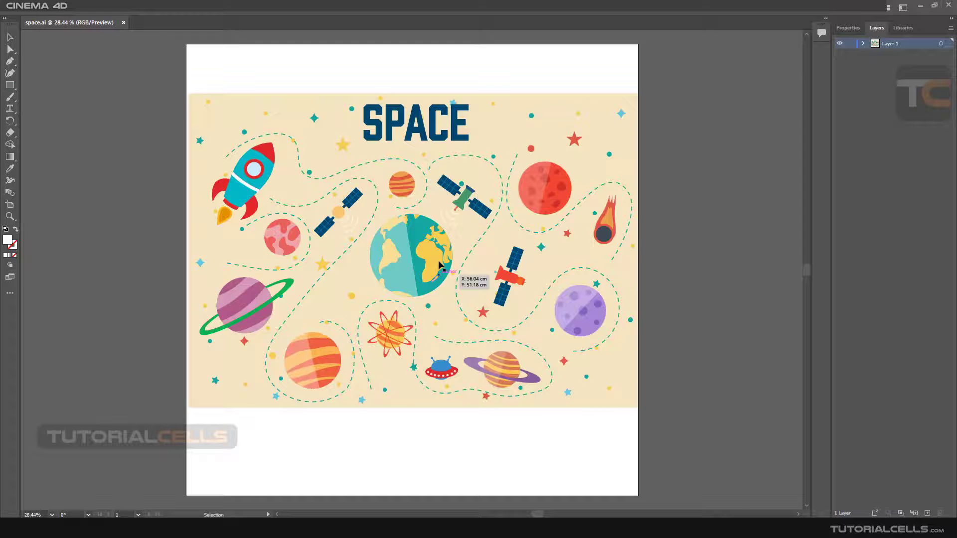
click(47, 12)
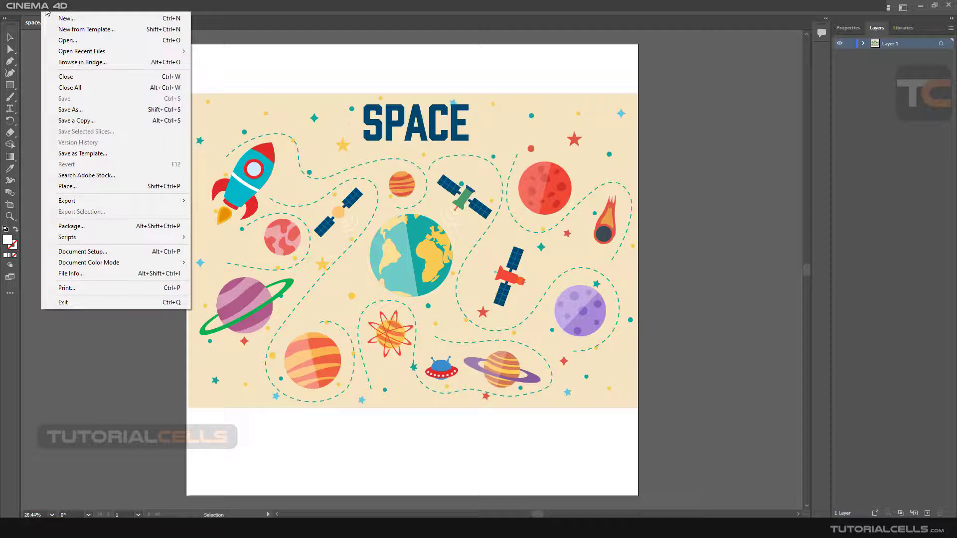
click(50, 16)
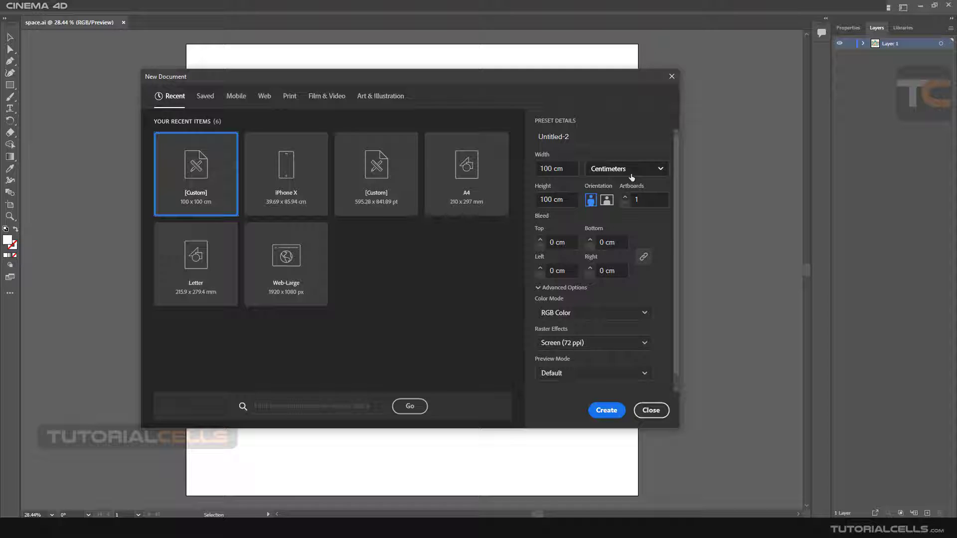
click(651, 172)
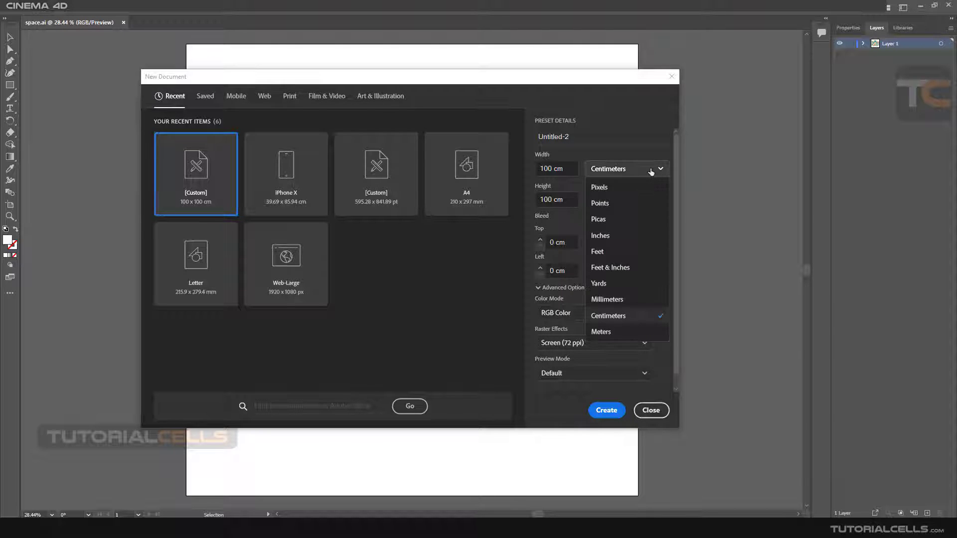
click(633, 319)
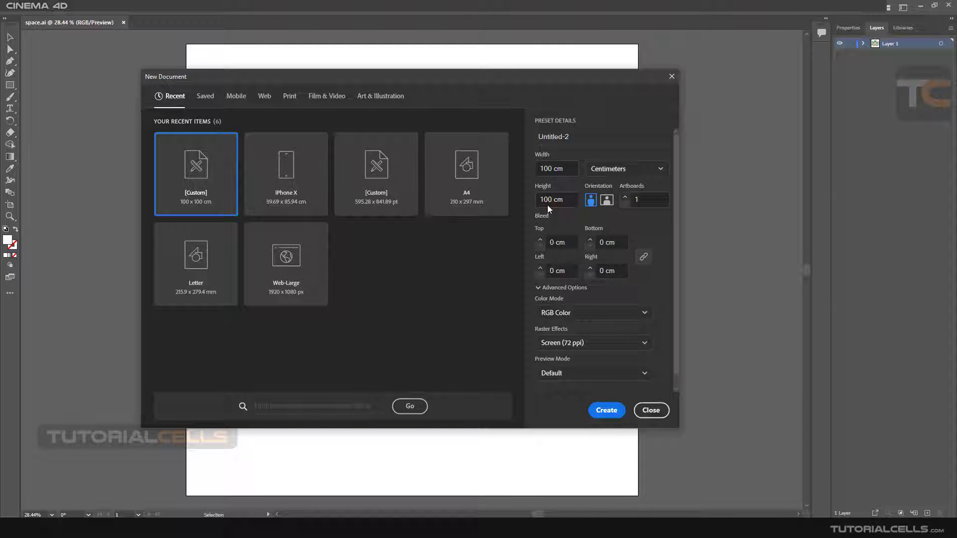
click(649, 410)
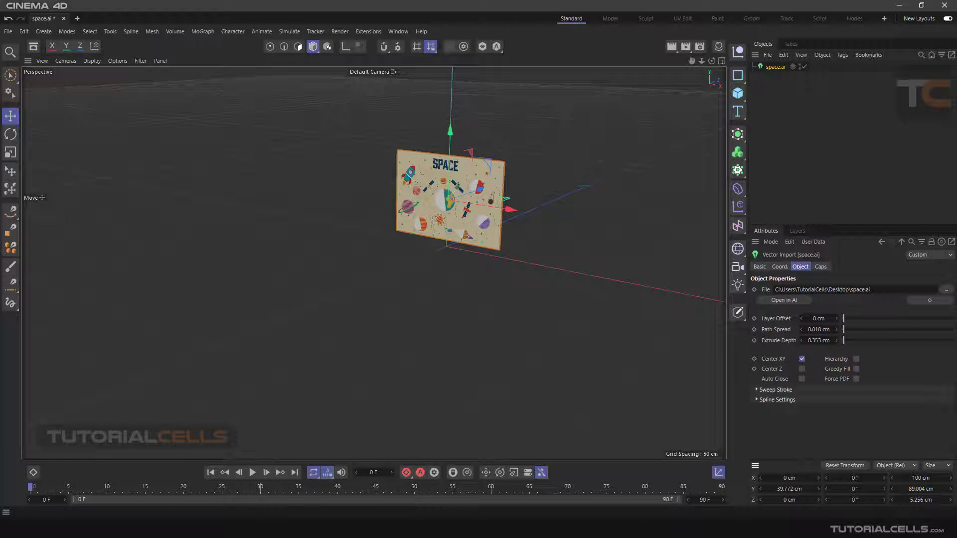
- Return to Cinema 4D and examine the imported space artwork's layered shapes up close from several angles
scroll(477, 211, up, 5)
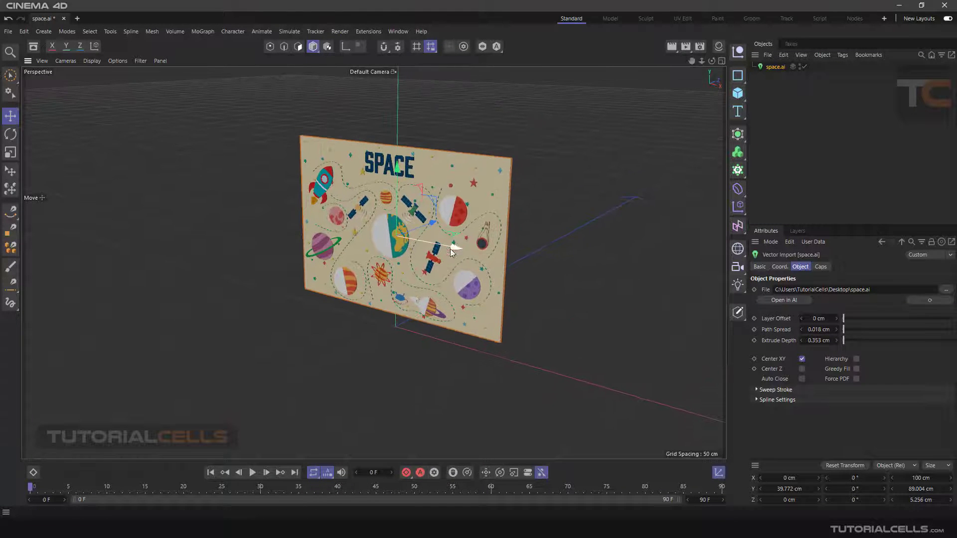
alt+drag(450, 249, 456, 174)
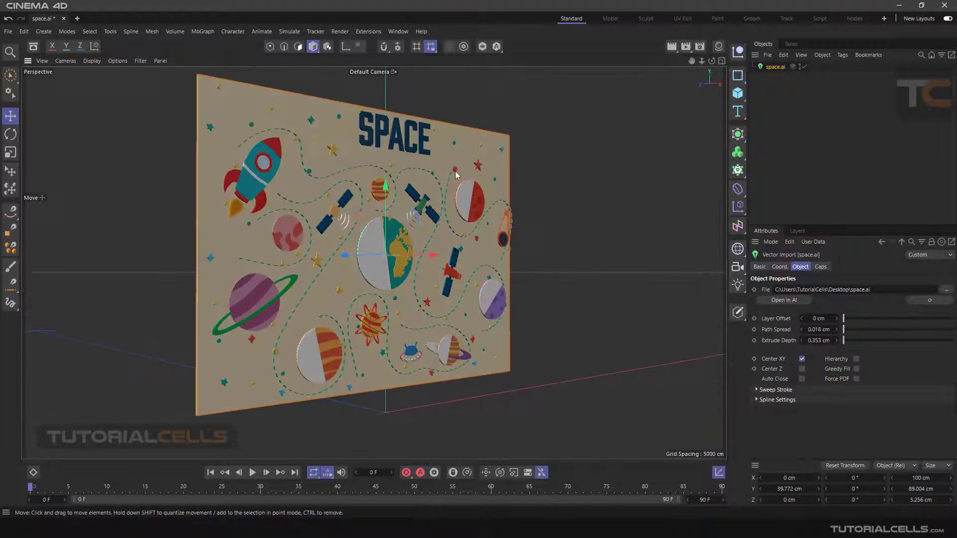
scroll(382, 128, up, 6)
alt+drag(393, 135, 428, 290)
scroll(429, 290, up, 5)
mouse_move(485, 256)
alt+mouse_down()
mouse_move(411, 243)
mouse_move(485, 247)
alt+mouse_up()
scroll(489, 247, down, 6)
scroll(509, 275, up, 2)
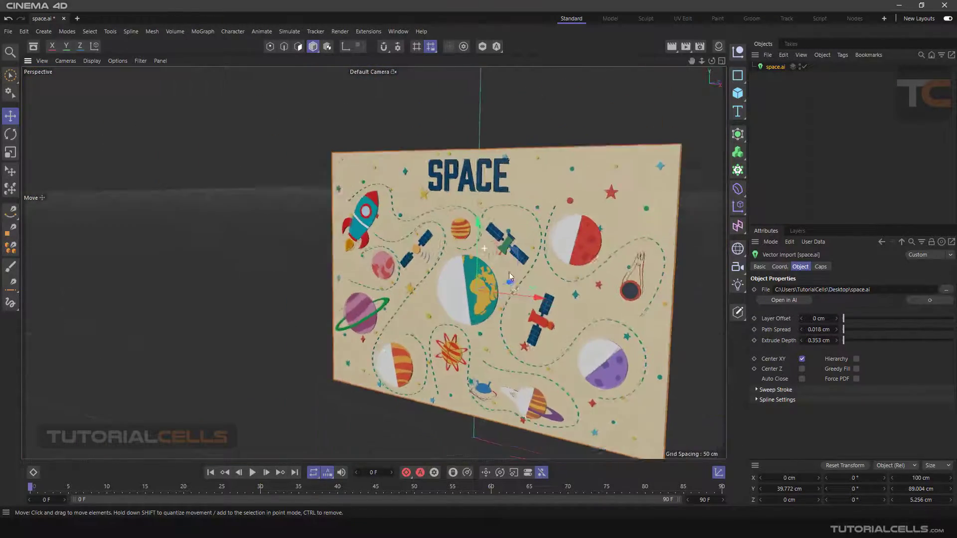
scroll(509, 275, down, 2)
alt+middle_drag(473, 248, 394, 209)
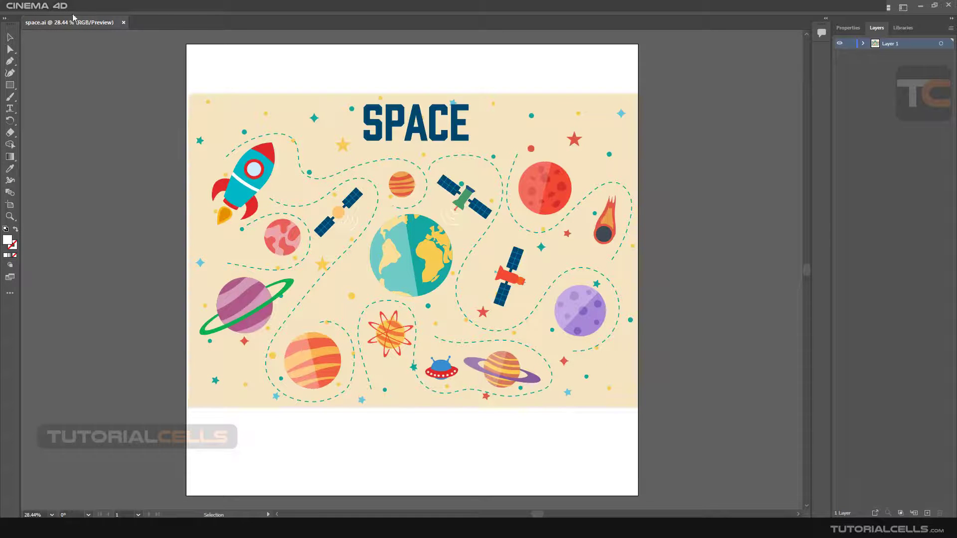
- Switch to Illustrator and create a new 100 x 100 cm document with RGB color mode
click(50, 5)
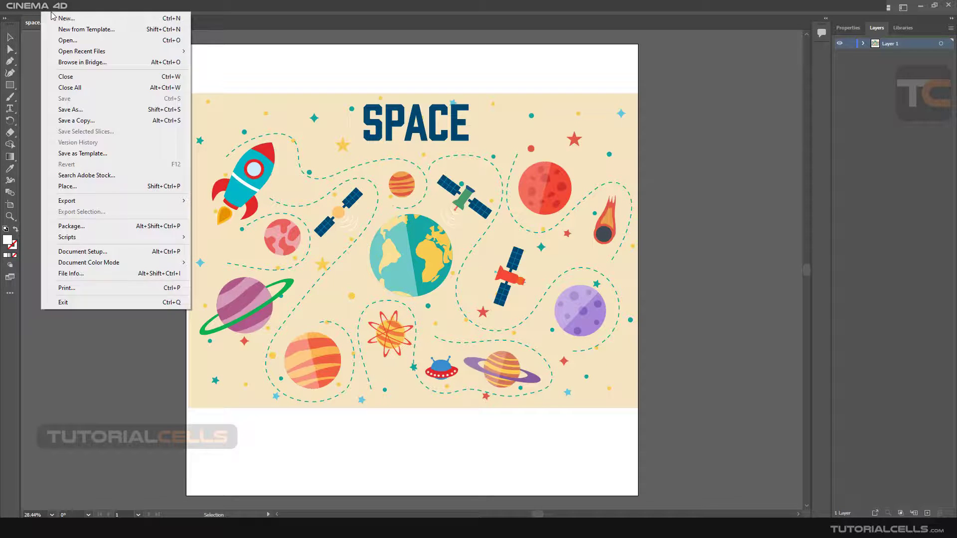
click(56, 18)
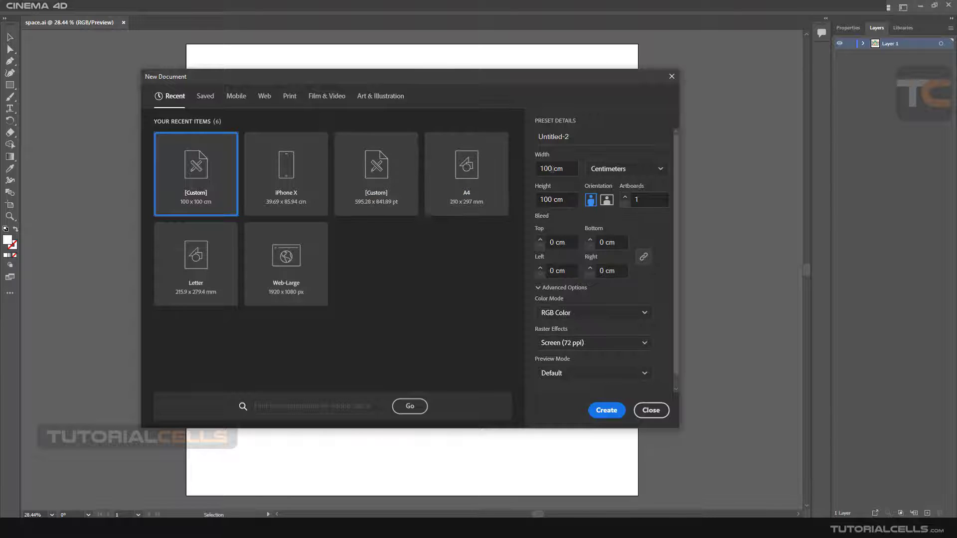
click(603, 409)
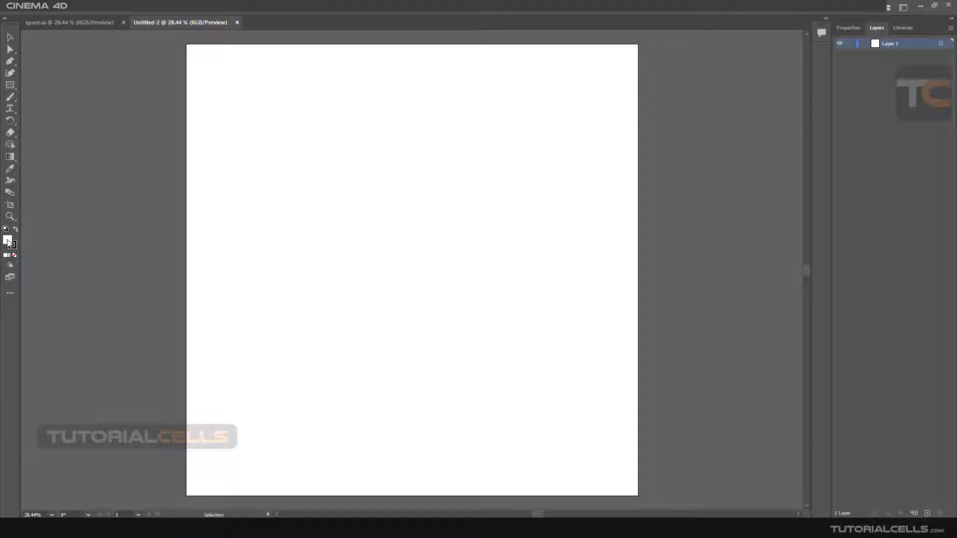
- Set the fill color to red and the stroke color to green 007327
double_click(8, 241)
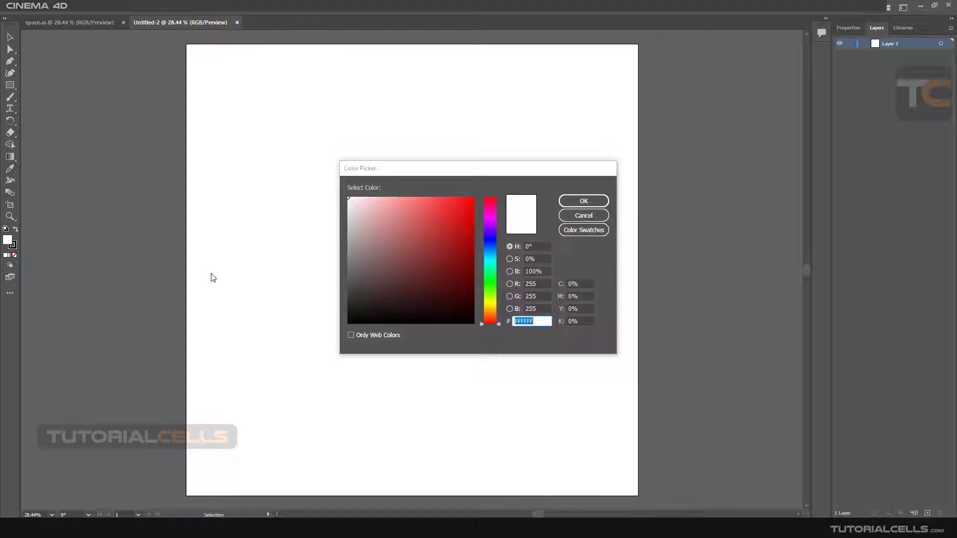
text(FF0000)
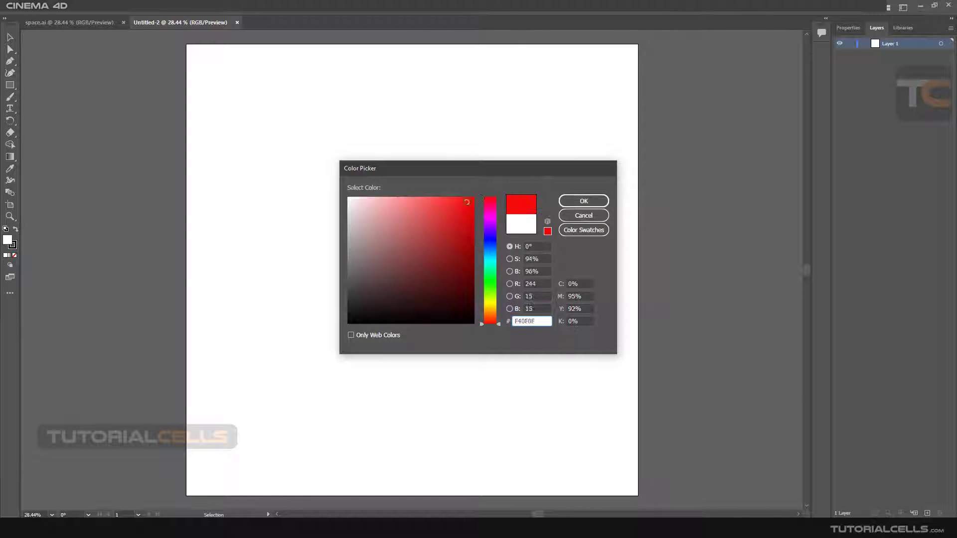
click(578, 202)
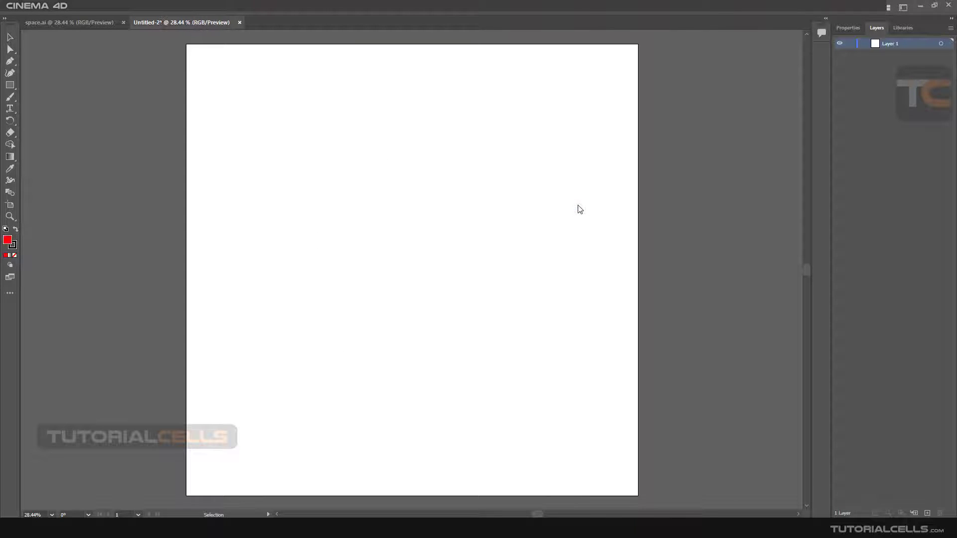
click(13, 245)
click(504, 141)
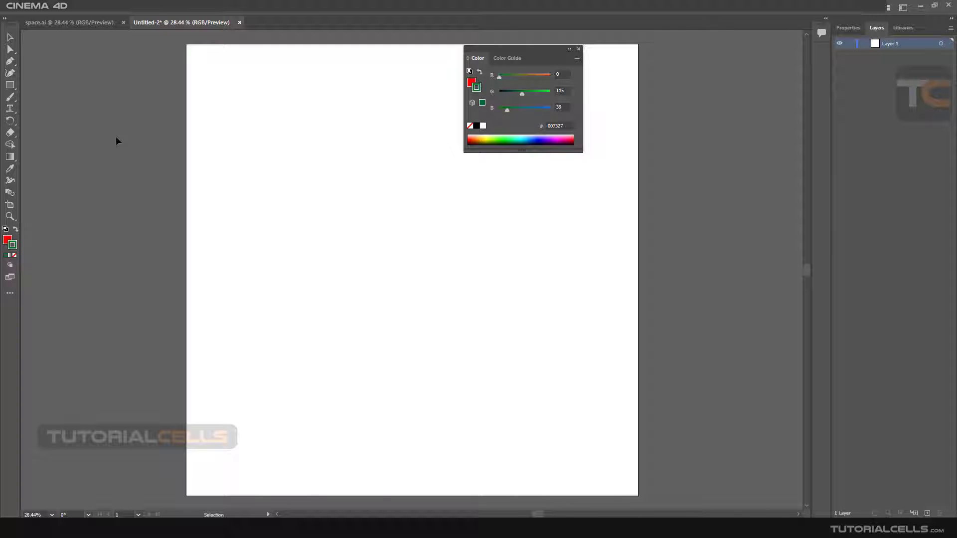
- Draw a five-pointed star about 92 cm wide and 87.5 cm high with the Star tool and position it in the middle of the artboard
click(12, 87)
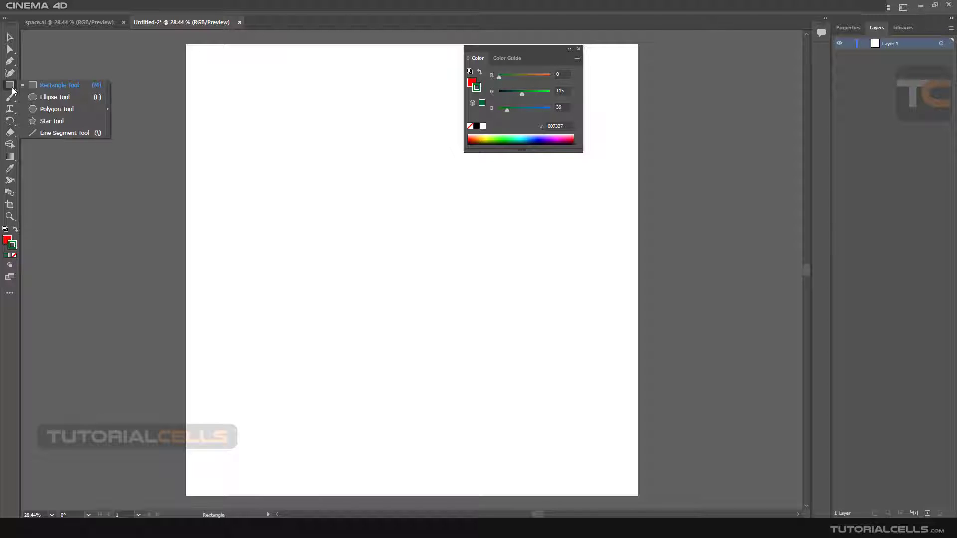
click(50, 121)
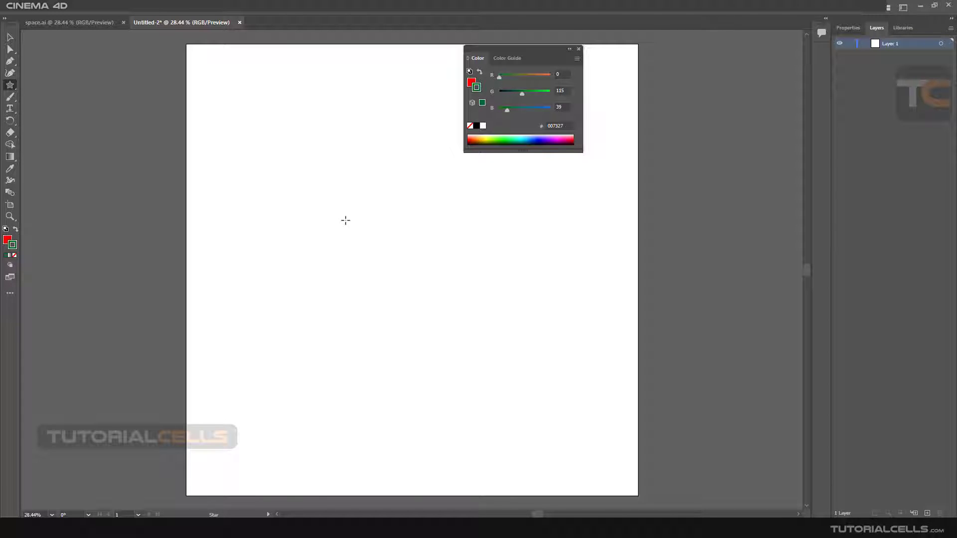
drag(391, 182, 538, 335)
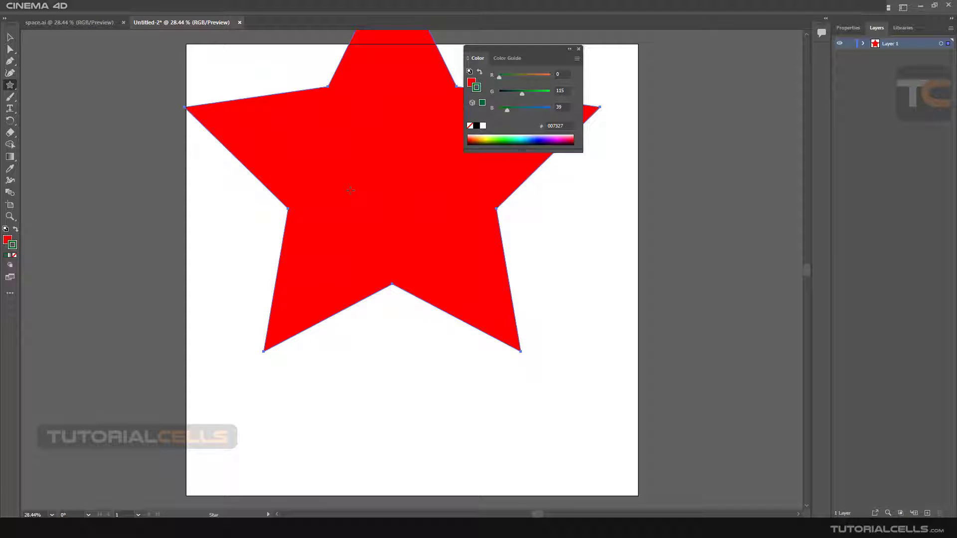
click(9, 37)
drag(393, 178, 422, 270)
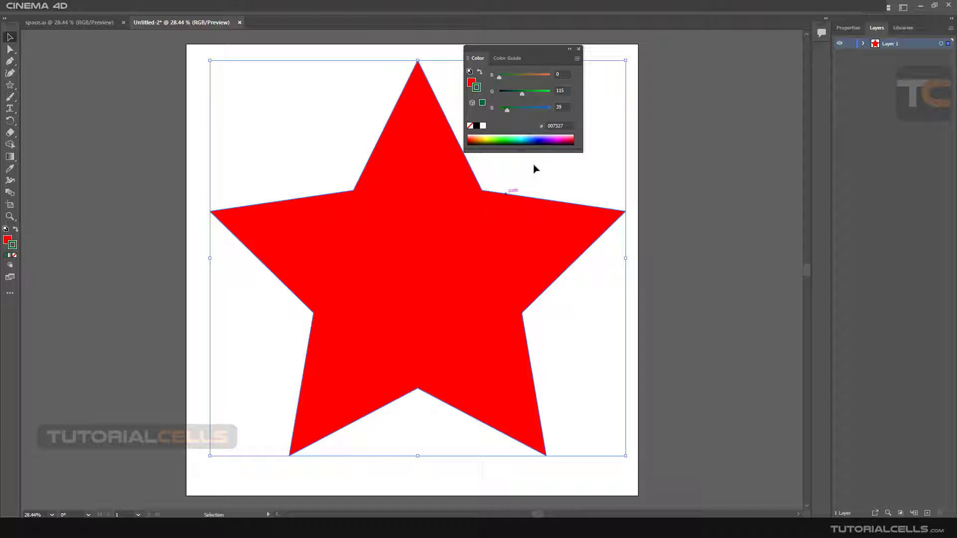
click(580, 50)
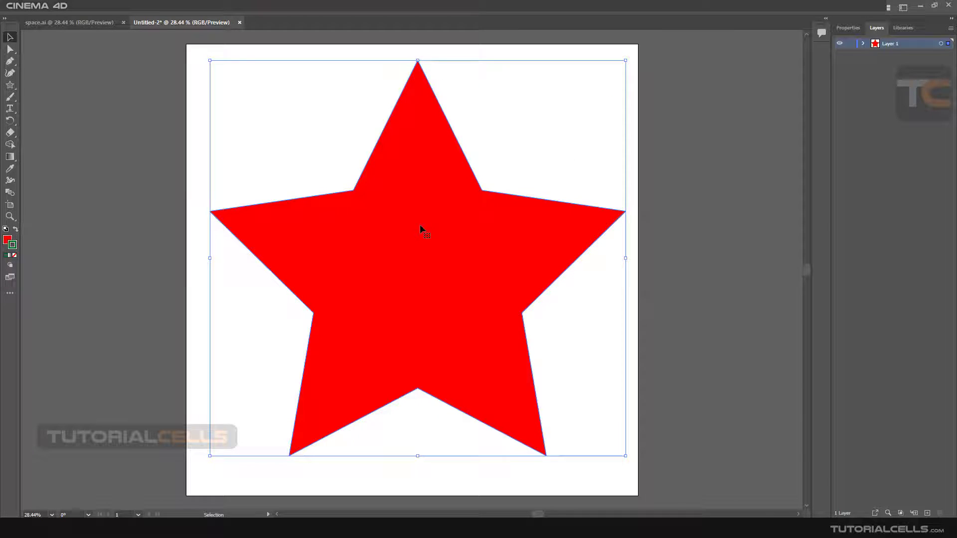
drag(424, 231, 430, 240)
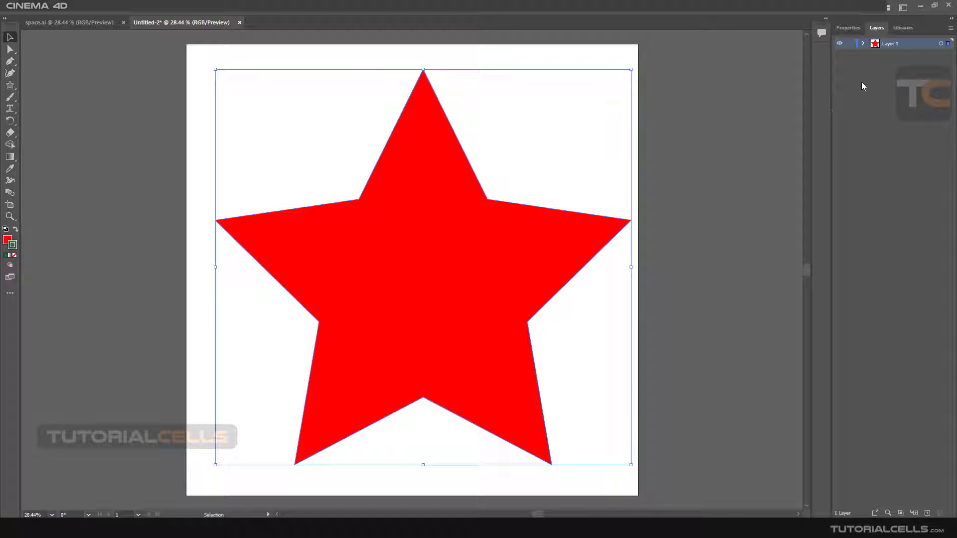
- Set the star's stroke weight to 18 pt
click(849, 28)
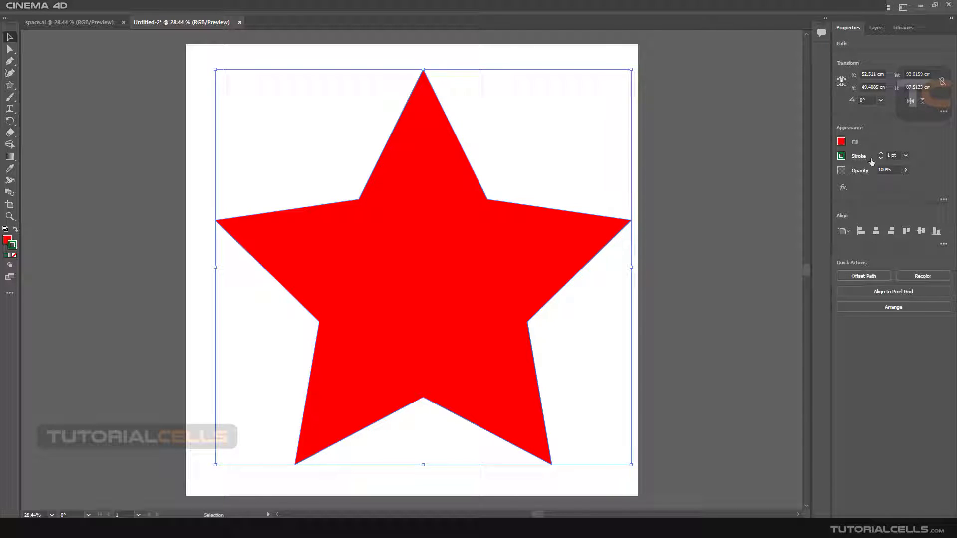
click(906, 155)
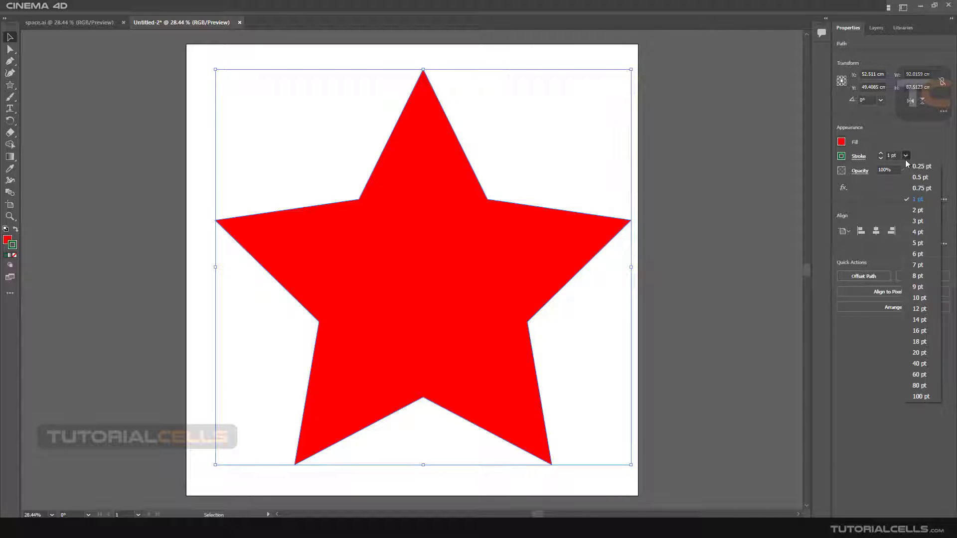
click(920, 298)
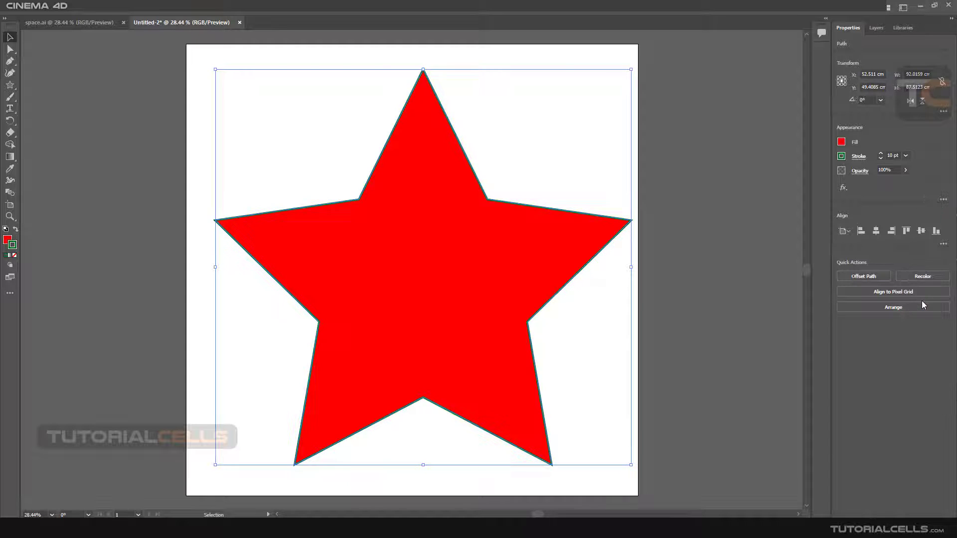
click(906, 156)
click(919, 343)
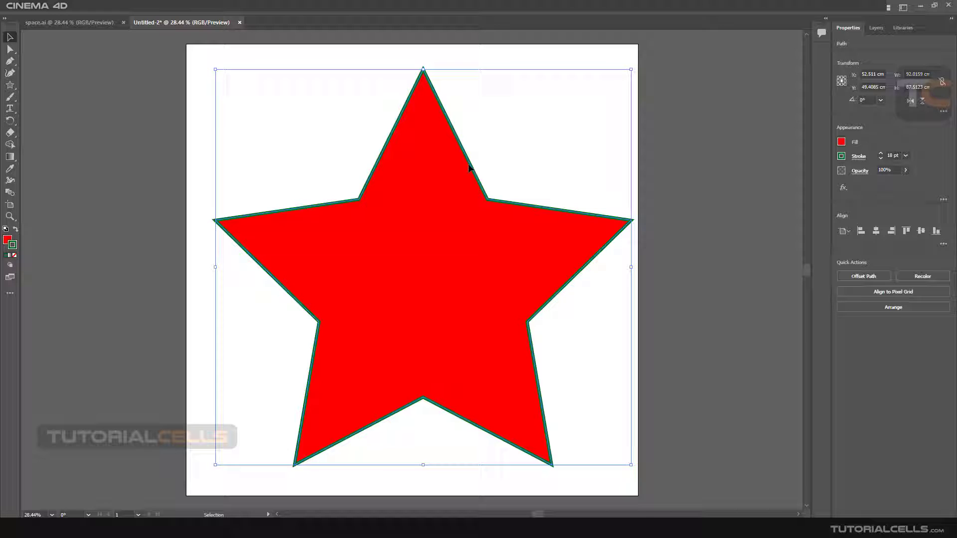
- Save the star document to the Desktop as Untitled-2 in Adobe Illustrator format, version Illustrator 2020
click(48, 7)
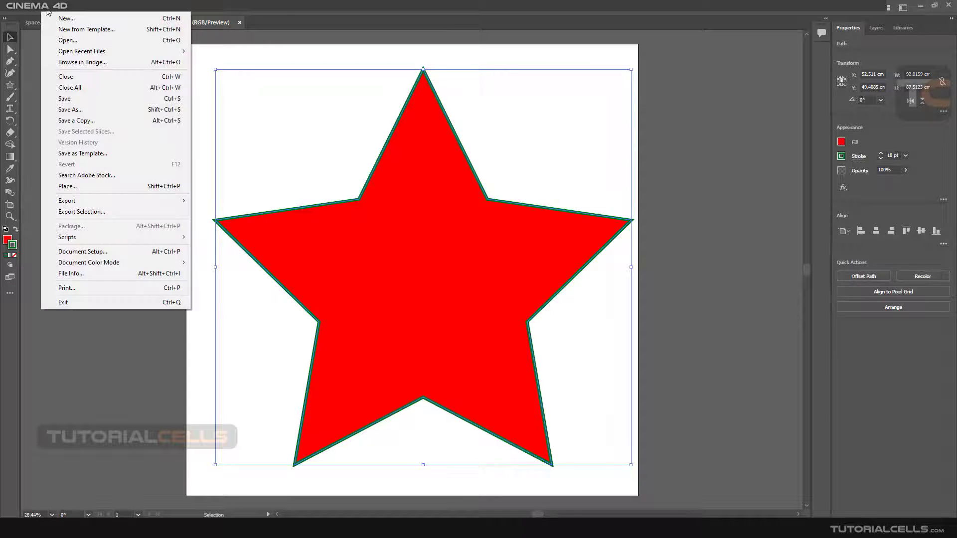
click(90, 110)
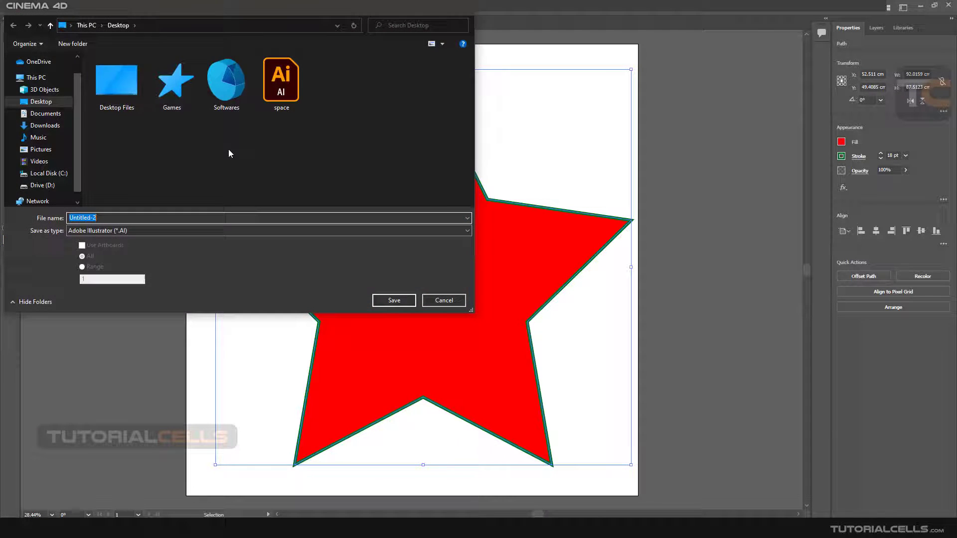
drag(244, 10, 330, 54)
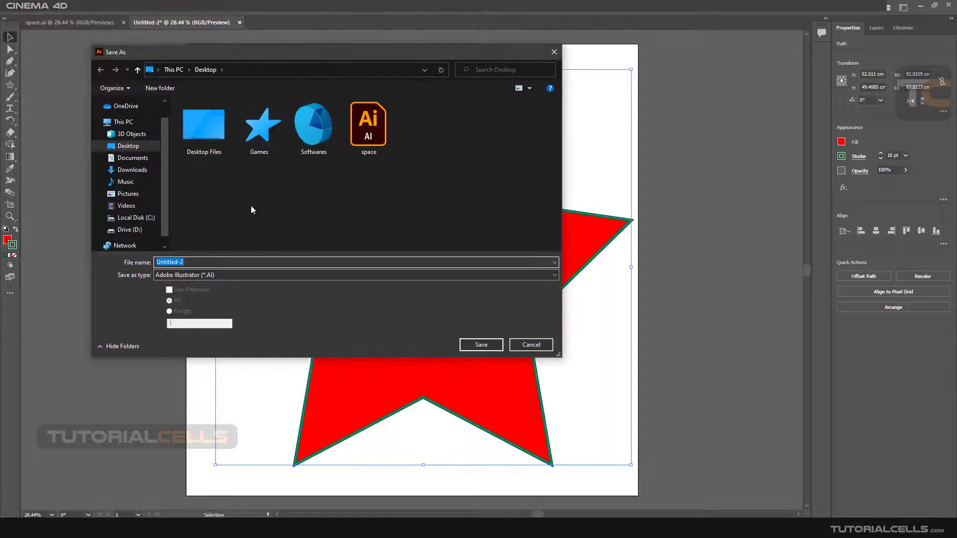
click(476, 344)
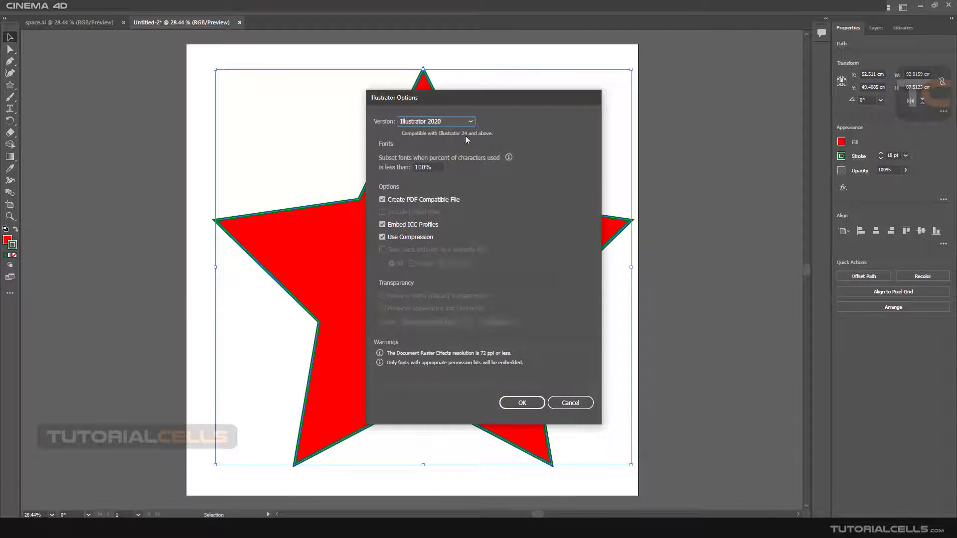
click(538, 402)
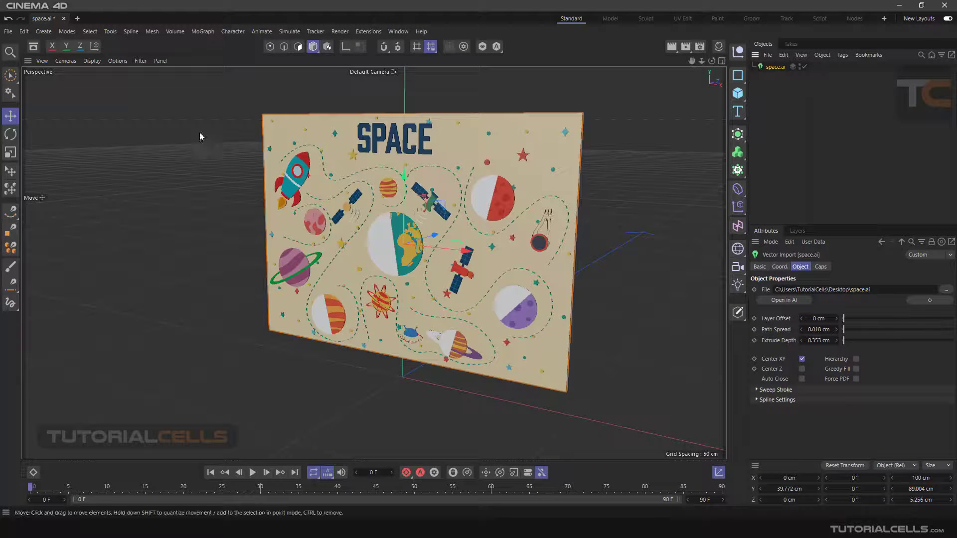
- Switch to Cinema 4D, create a new project and bring in the star's Illustrator file, Untitled-2.ai
click(77, 19)
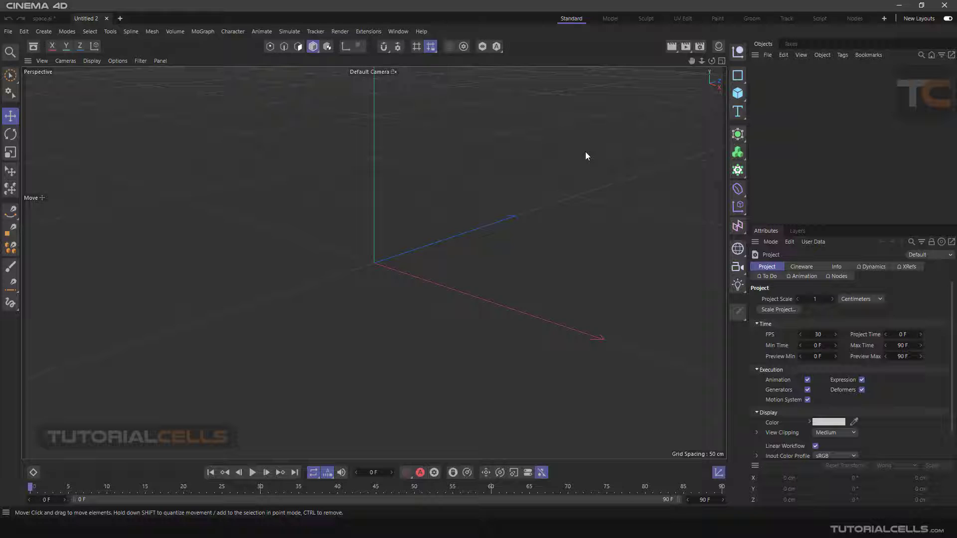
click(737, 133)
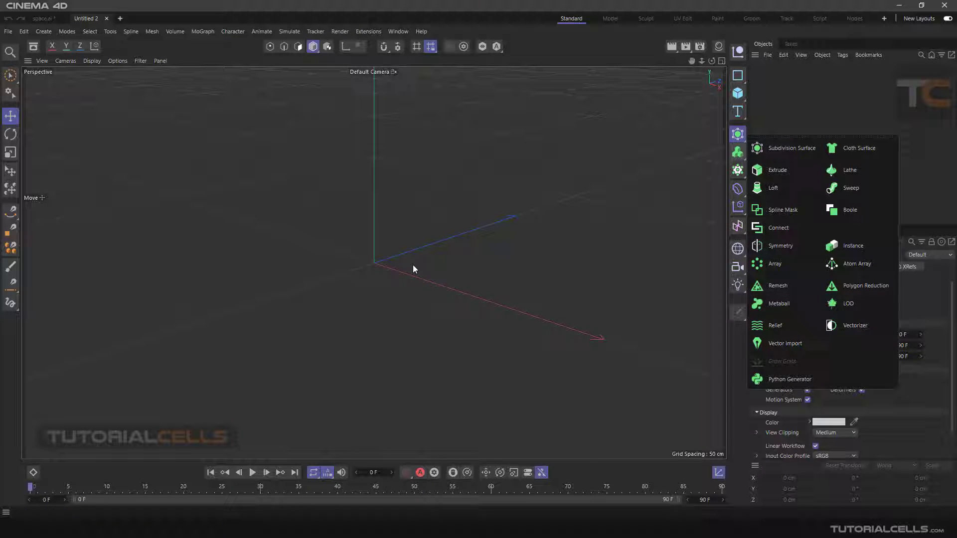
click(504, 284)
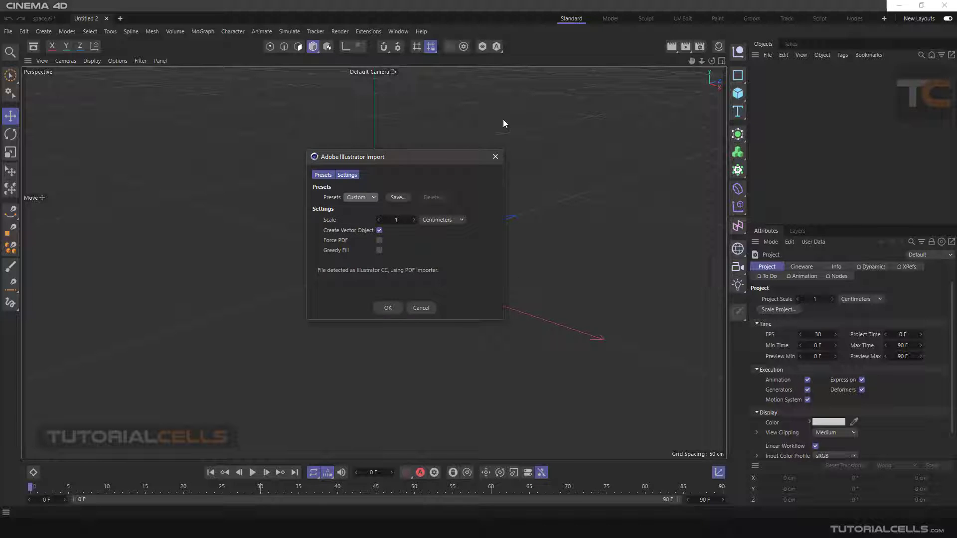
- Import the star with Create Vector Object enabled and the scale unit in centimeters
drag(422, 156, 436, 154)
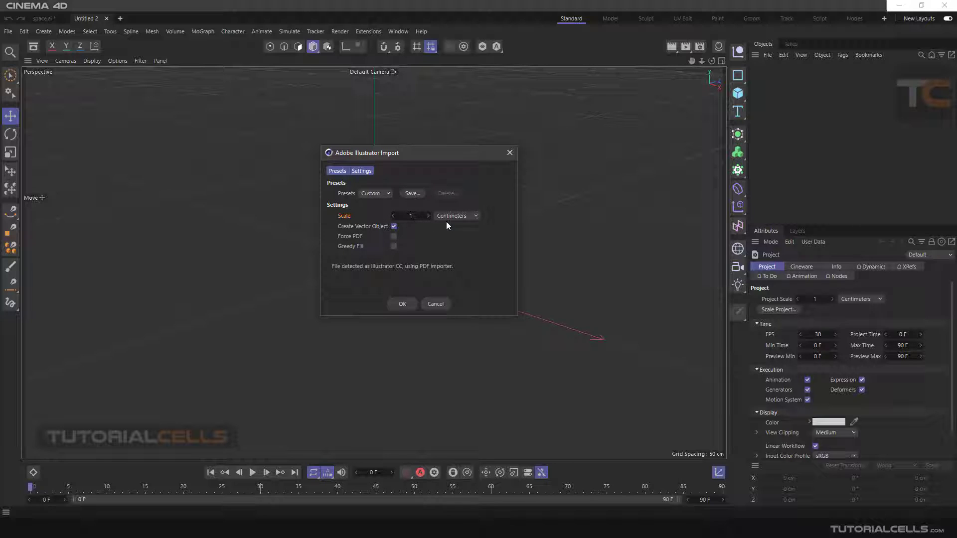
click(466, 216)
click(466, 216)
drag(413, 219, 418, 219)
text(2)
click(393, 217)
click(363, 227)
click(408, 303)
scroll(407, 305, down, 3)
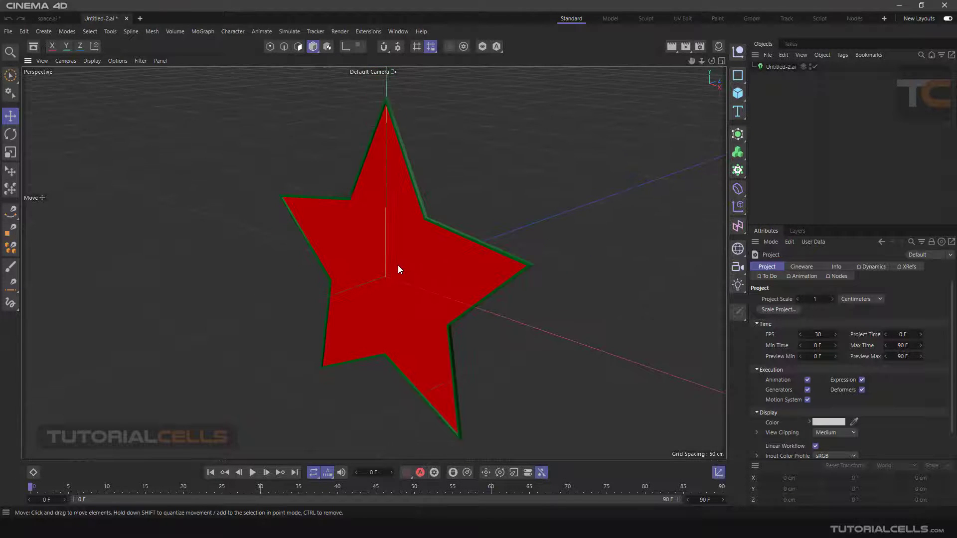
- Raise the imported star about 52.3 cm along the Y axis
click(409, 262)
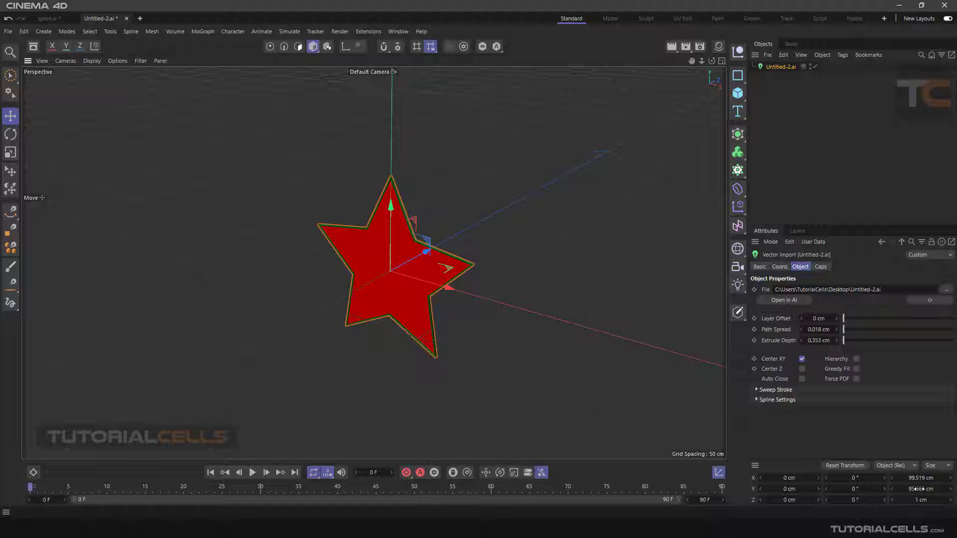
drag(376, 261, 496, 157)
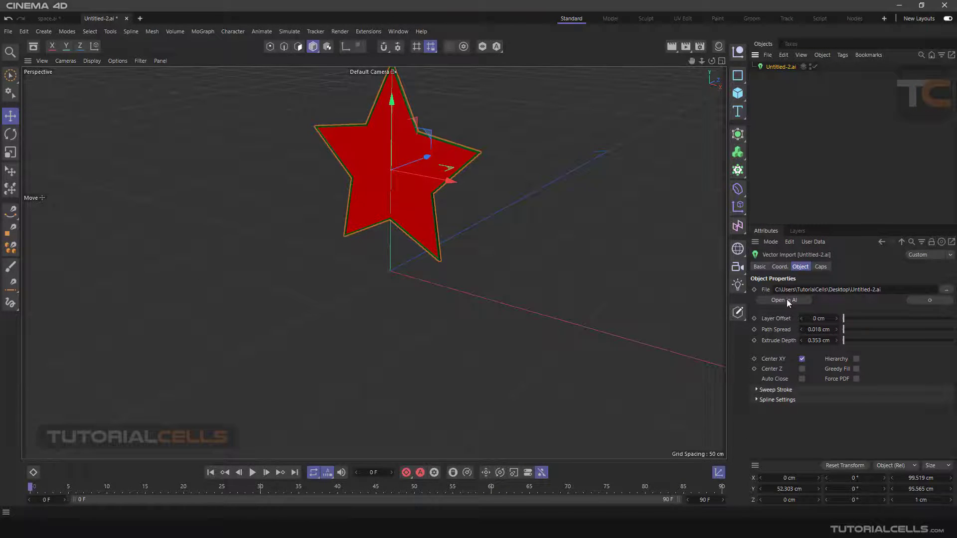
alt+middle_drag(488, 219, 420, 194)
scroll(420, 194, up, 5)
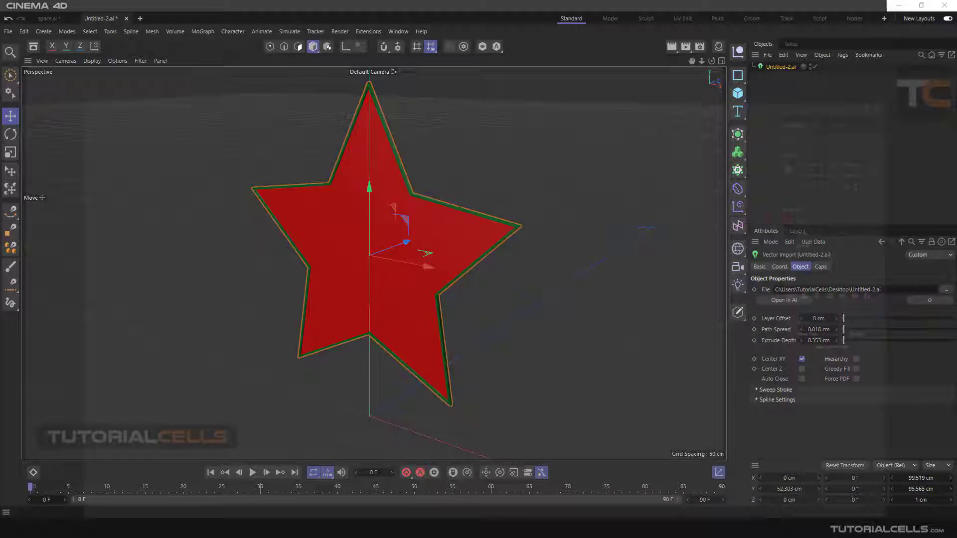
- Switch to Illustrator and change the star's stroke color to yellow FFC612
key(alt+Tab)
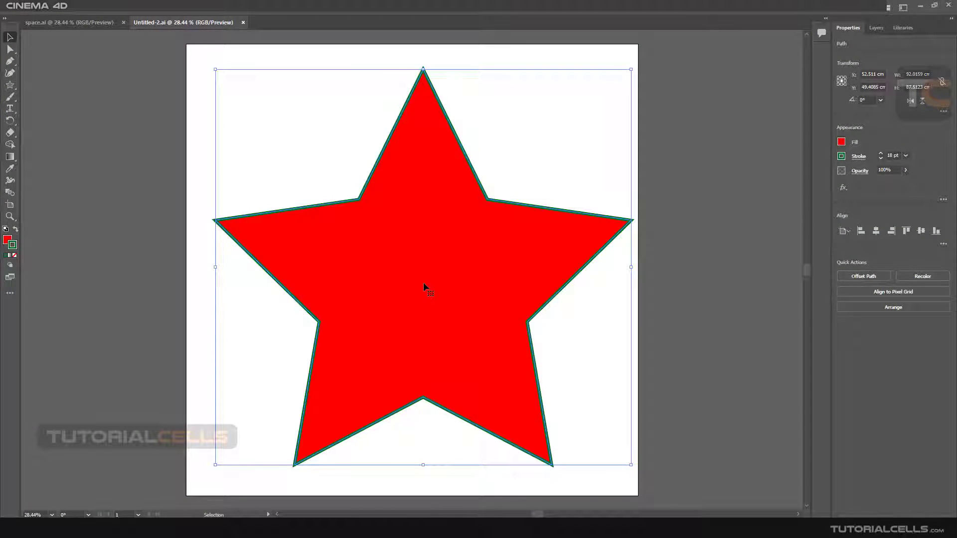
double_click(13, 245)
click(490, 308)
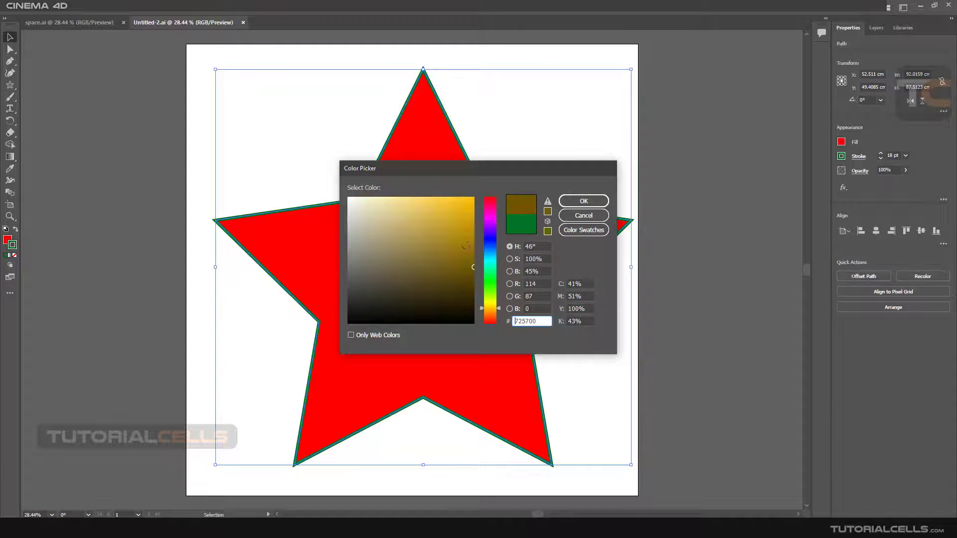
click(465, 196)
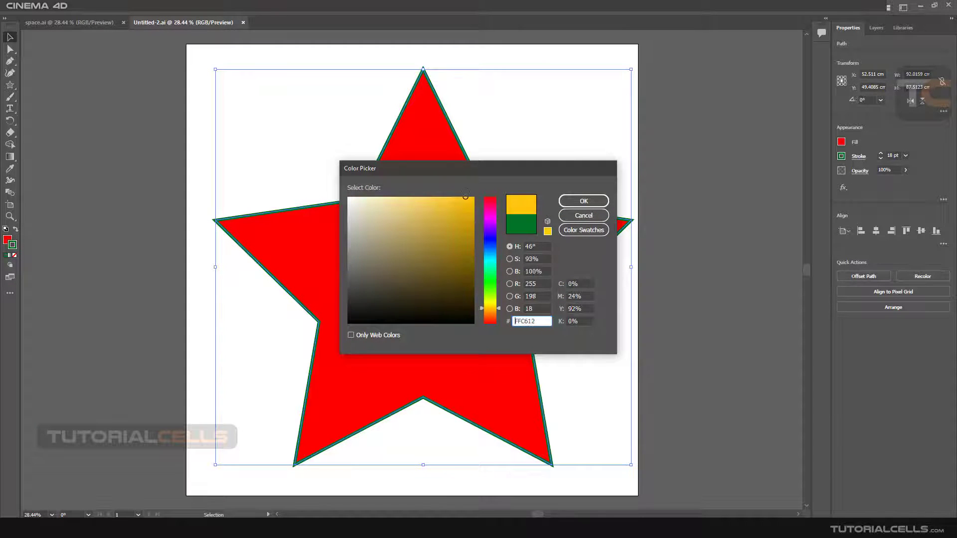
click(574, 203)
- Set the star's stroke weight to 60 pt and shift the star to about X 50.75 cm, Y 48.74 cm on the artboard
click(905, 156)
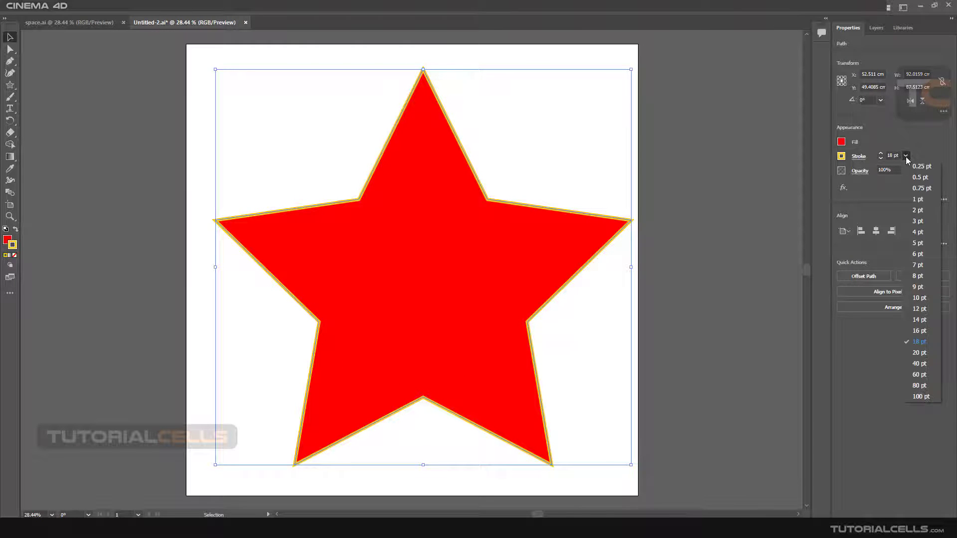
click(918, 374)
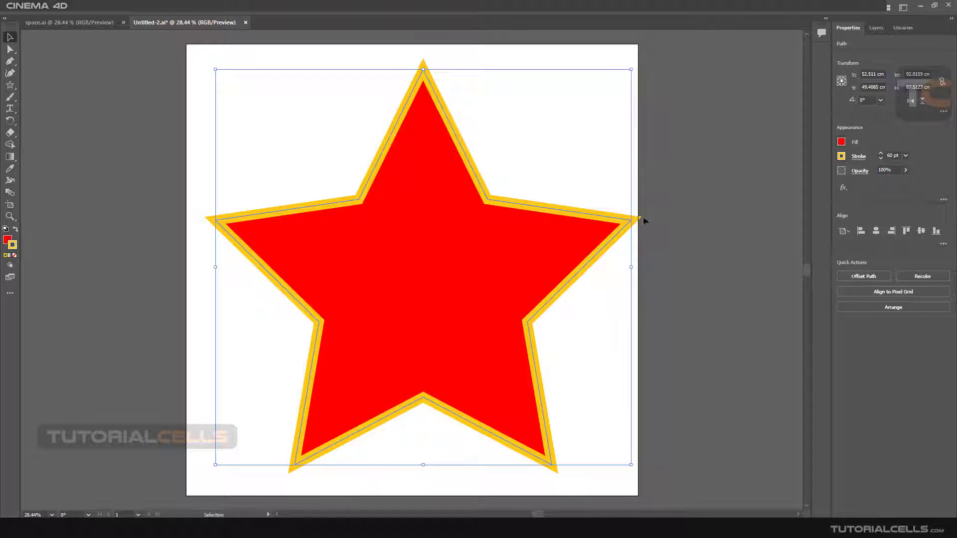
drag(499, 253, 490, 252)
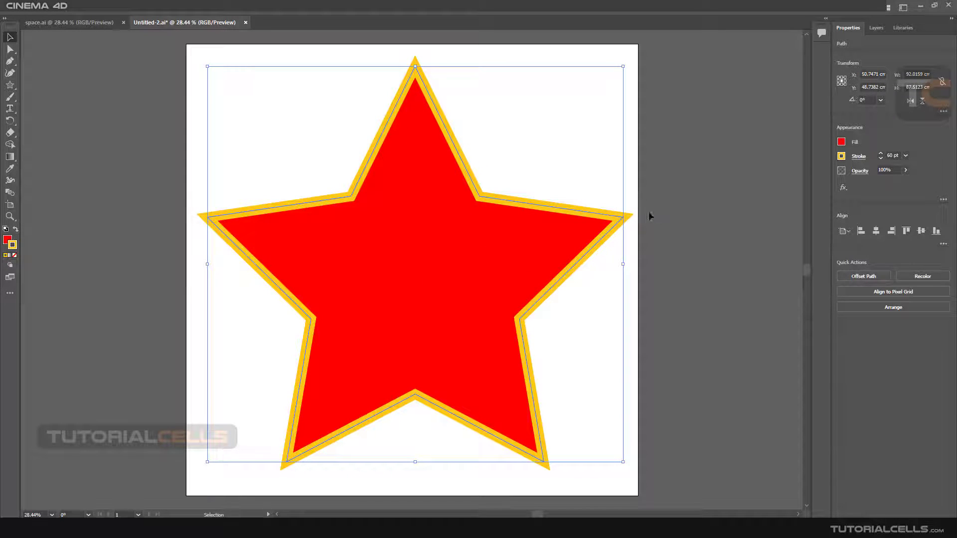
key(a)
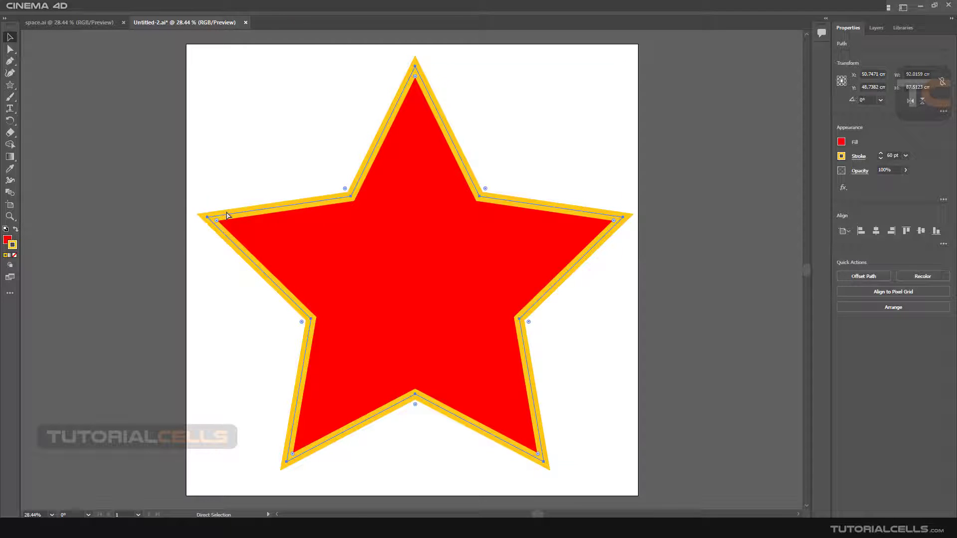
key(v)
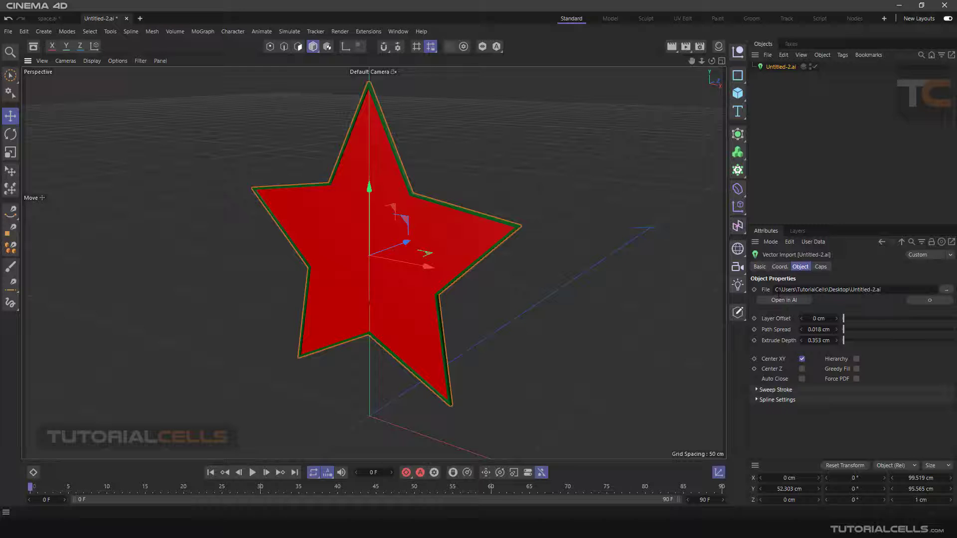
- Switch to Cinema 4D, reload the star's linked Illustrator file and inspect the updated model
click(927, 300)
alt+drag(449, 262, 433, 245)
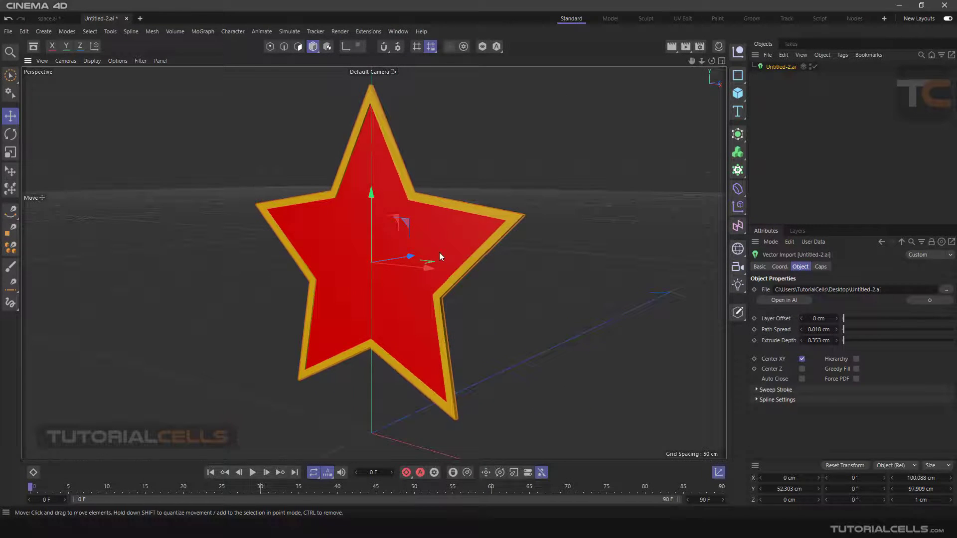
alt+drag(504, 266, 647, 320)
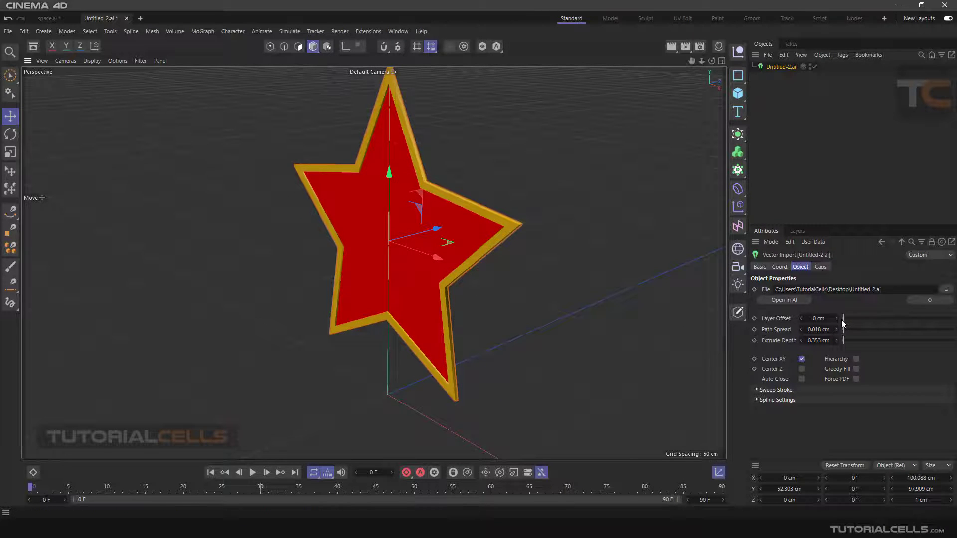
- Try out the Layer Offset setting on the imported star and on the artwork in the space.ai project
drag(843, 319, 842, 318)
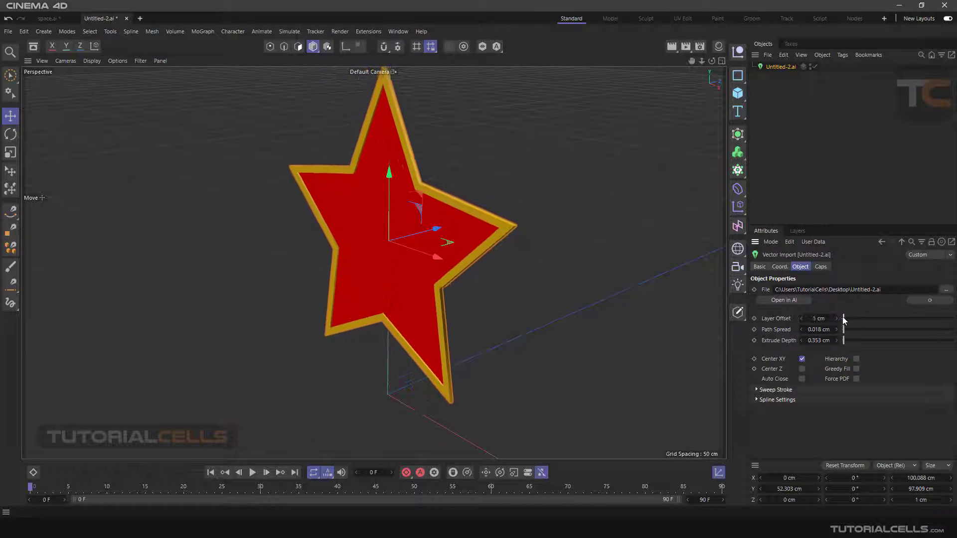
alt+drag(648, 298, 267, 124)
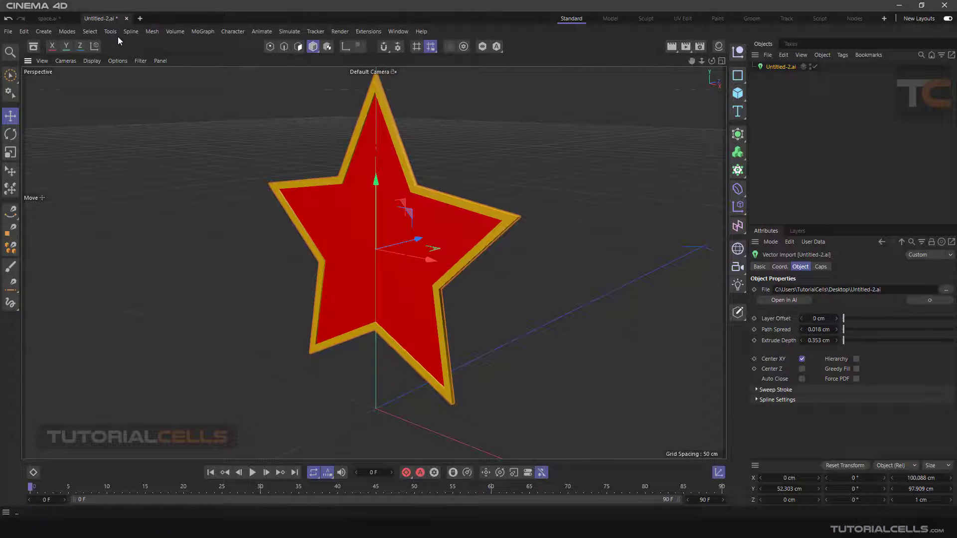
click(48, 18)
alt+drag(471, 232, 498, 244)
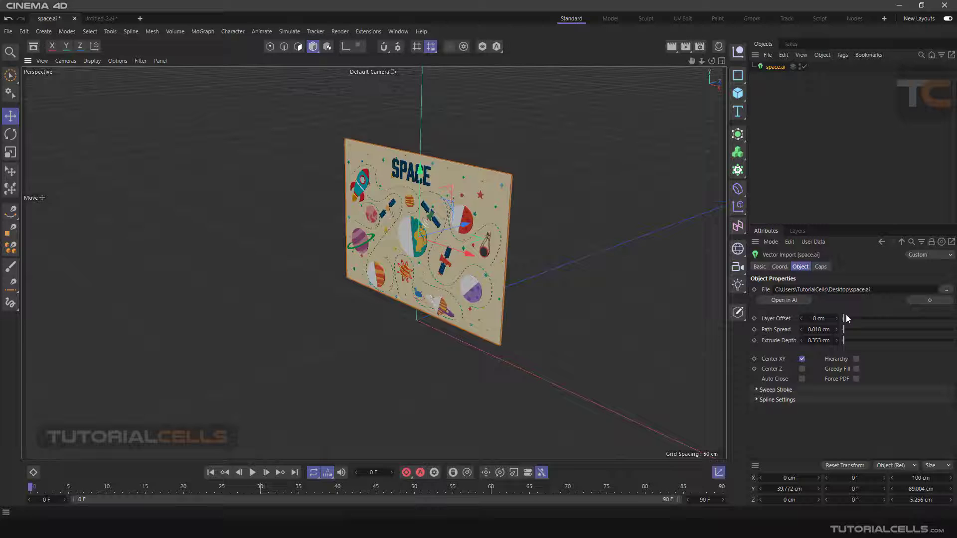
drag(845, 315, 825, 309)
alt+drag(417, 253, 448, 327)
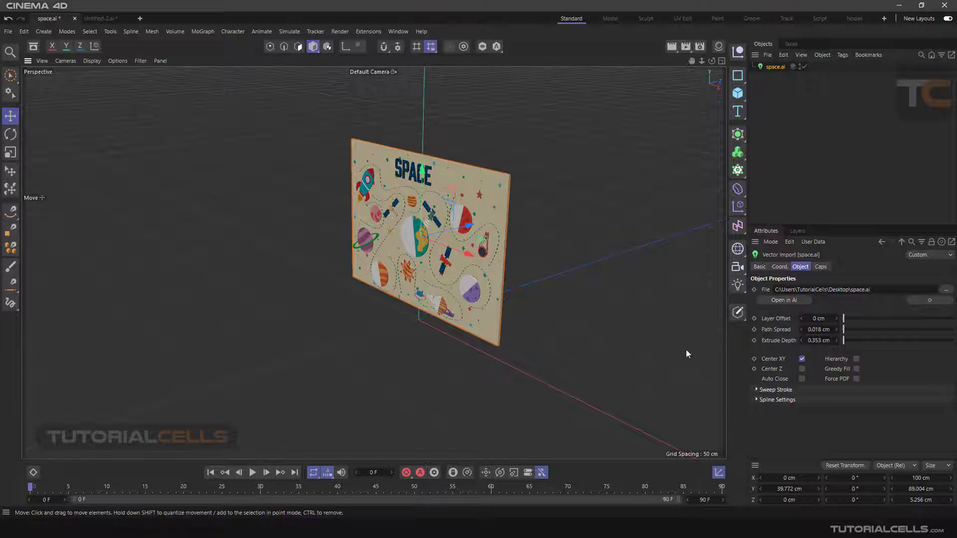
- Return to the Untitled-2.ai project and set the star's Path Spread to 0 cm
click(106, 20)
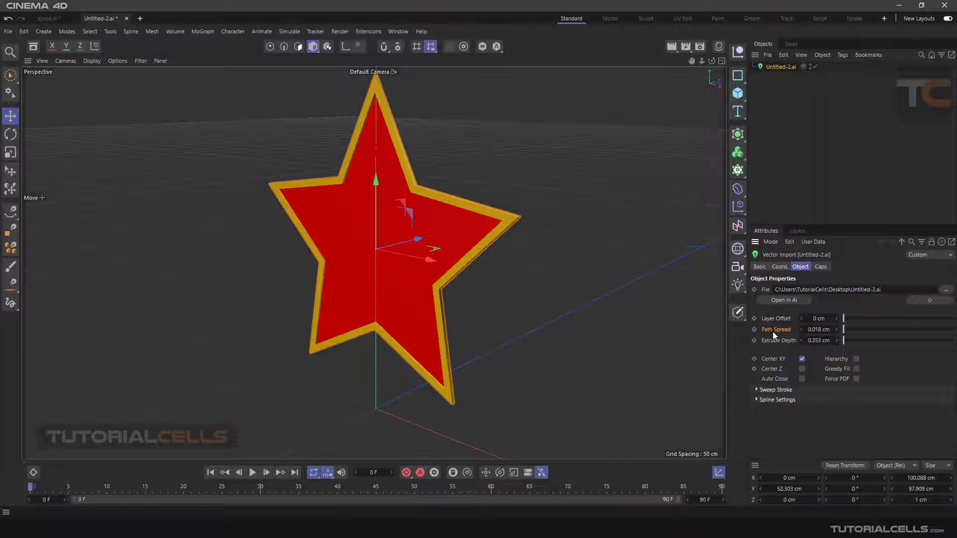
drag(843, 329, 807, 327)
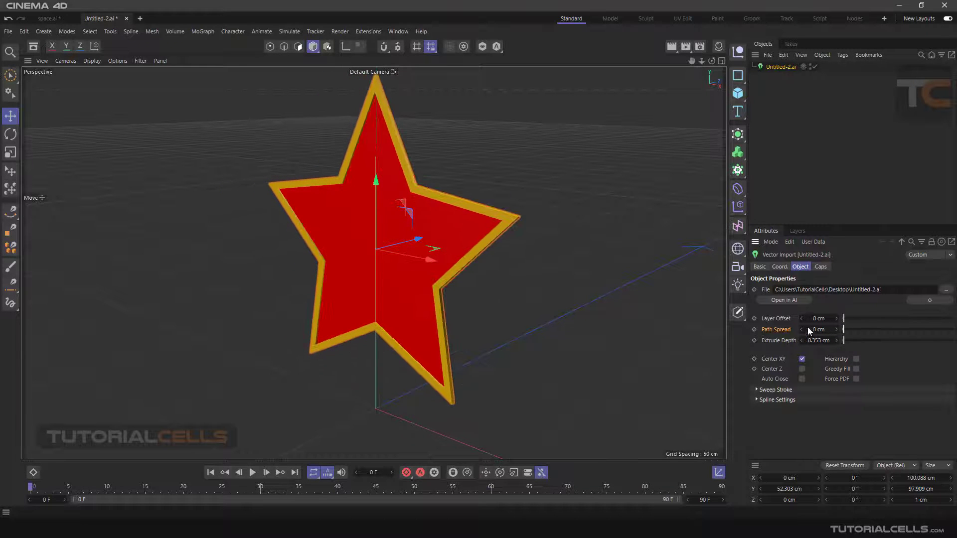
- In the space.ai project, try a Path Spread of 0 cm and 1 cm on the artwork and inspect the layer separation
click(47, 18)
alt+drag(498, 224, 449, 234)
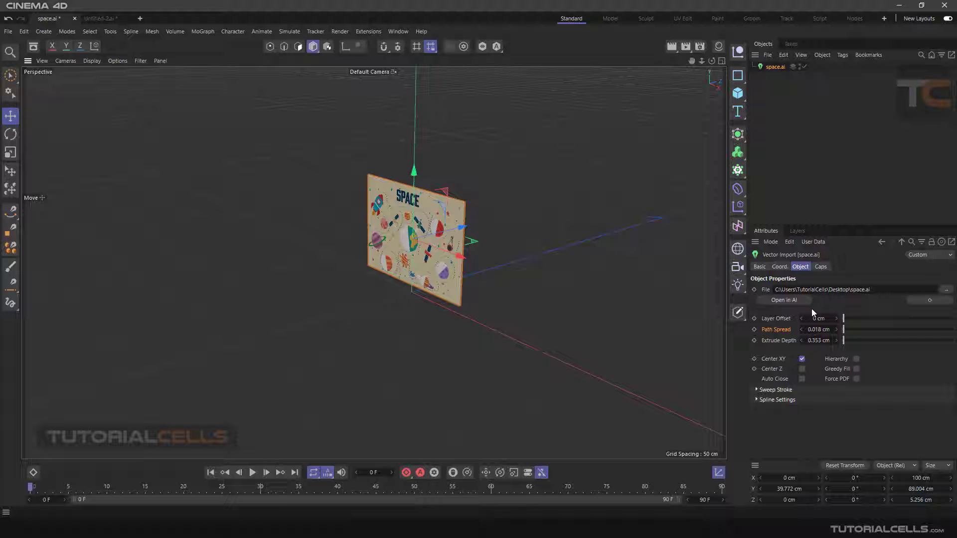
drag(842, 330, 835, 330)
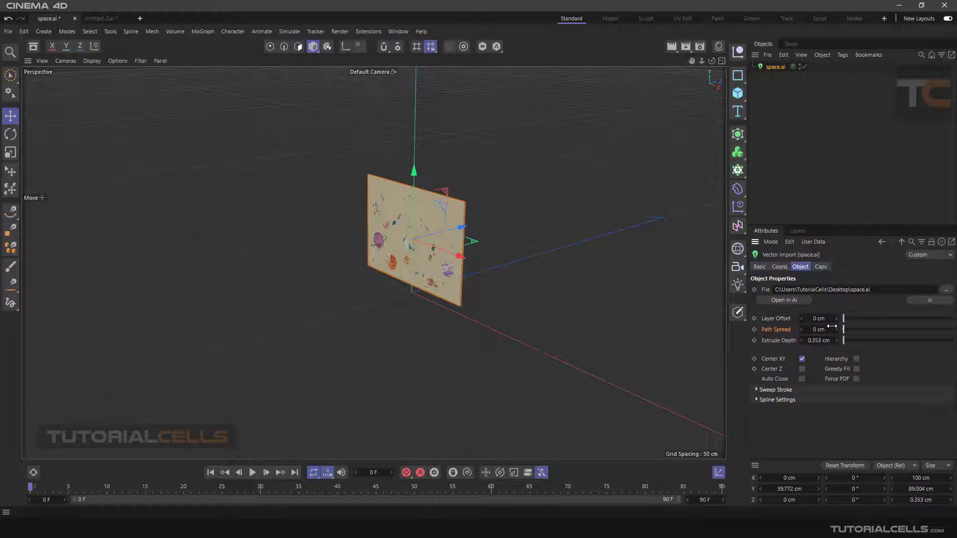
click(836, 329)
alt+drag(399, 273, 546, 276)
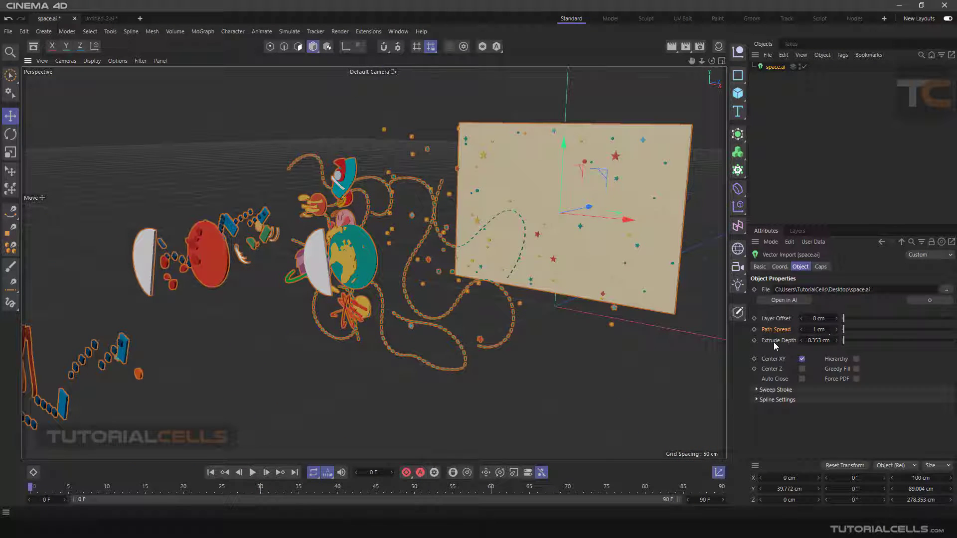
- Restore the space artwork's Path Spread to 0.018 cm and go back to the Untitled-2.ai project
click(836, 329)
key(ctrl+z)
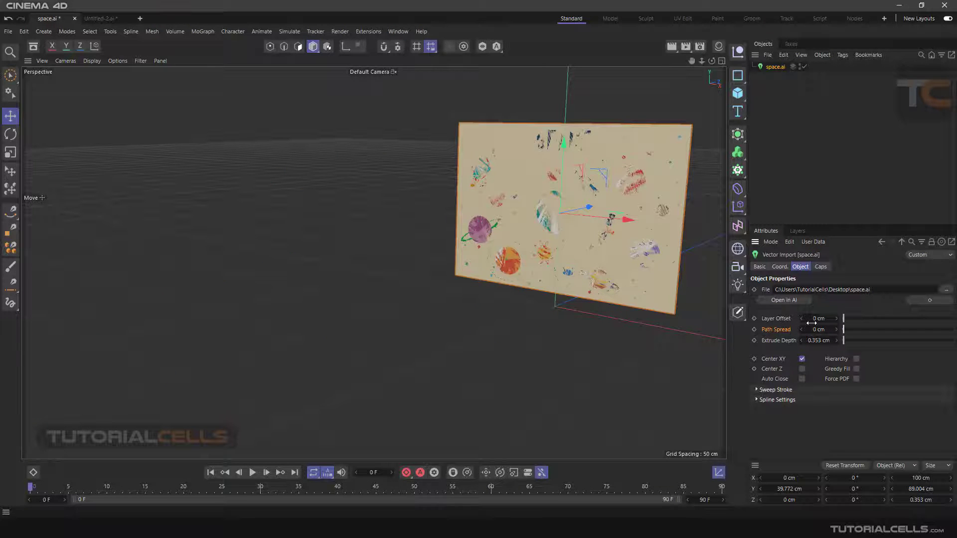
drag(811, 323, 812, 323)
mouse_move(423, 215)
alt+mouse_down()
mouse_move(523, 217)
mouse_move(512, 223)
alt+mouse_up()
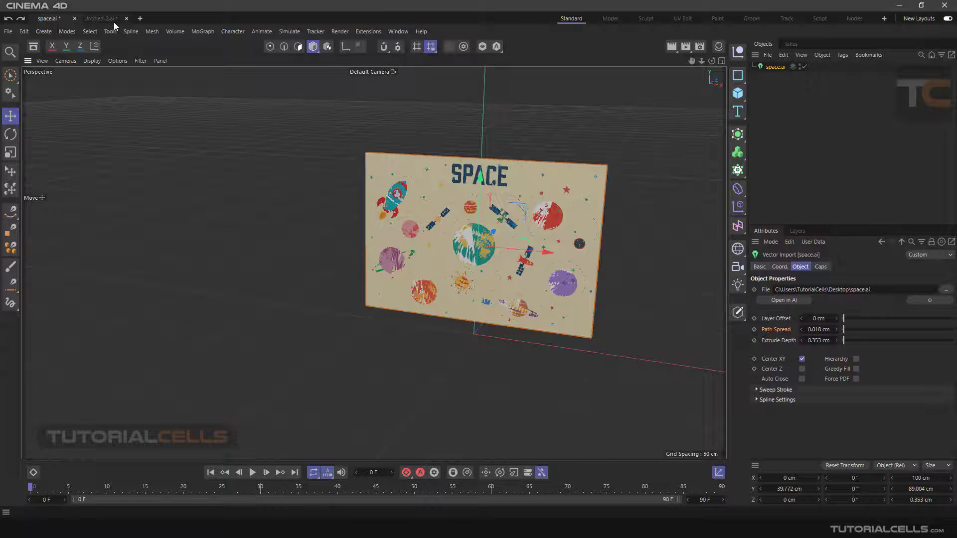
click(100, 18)
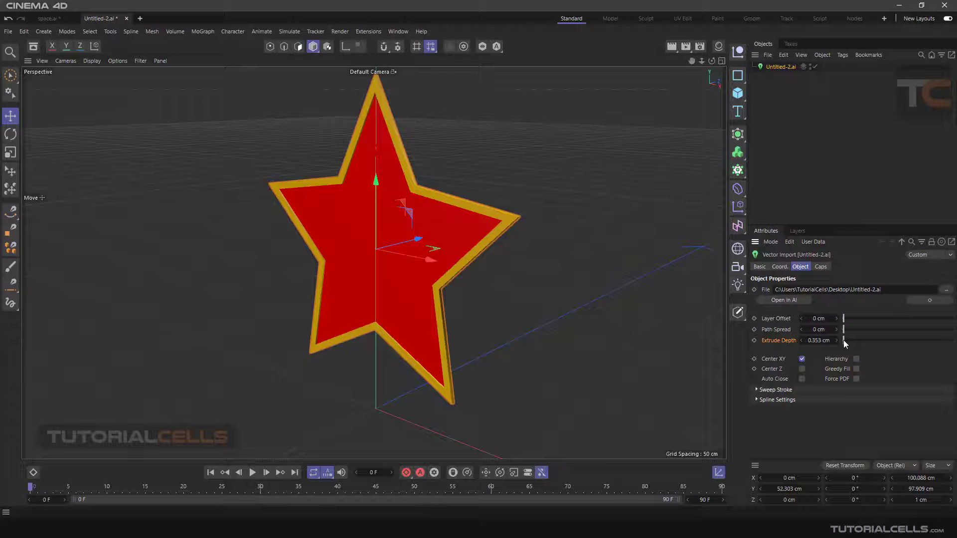
- Set the star's Extrude Depth to 16 cm and inspect the extruded side faces
mouse_move(844, 340)
mouse_down()
mouse_move(852, 341)
mouse_move(844, 341)
mouse_up()
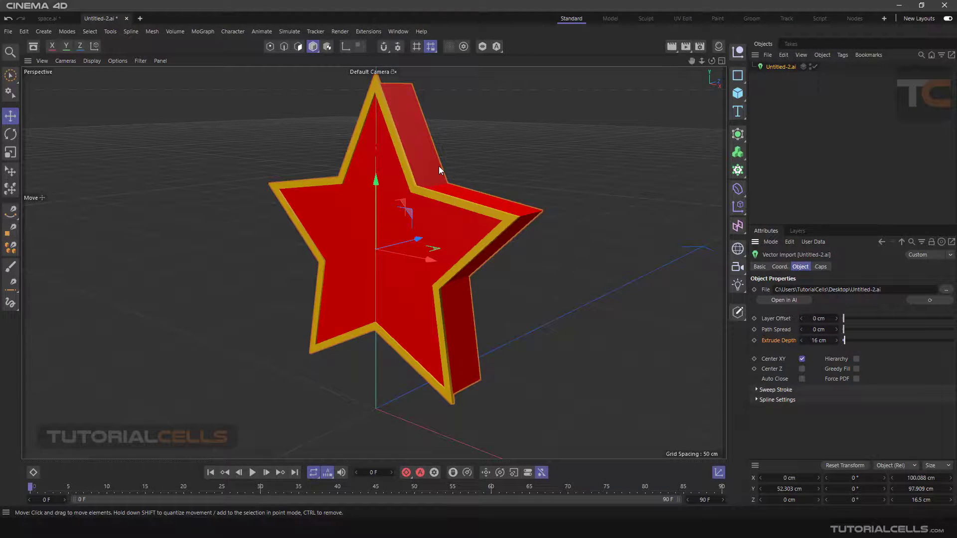
alt+drag(438, 166, 561, 237)
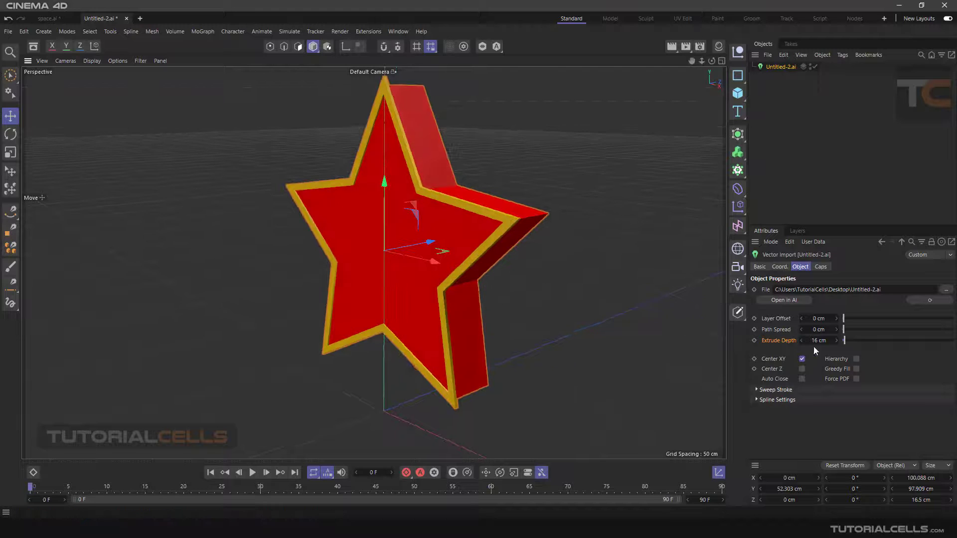
scroll(548, 289, down, 3)
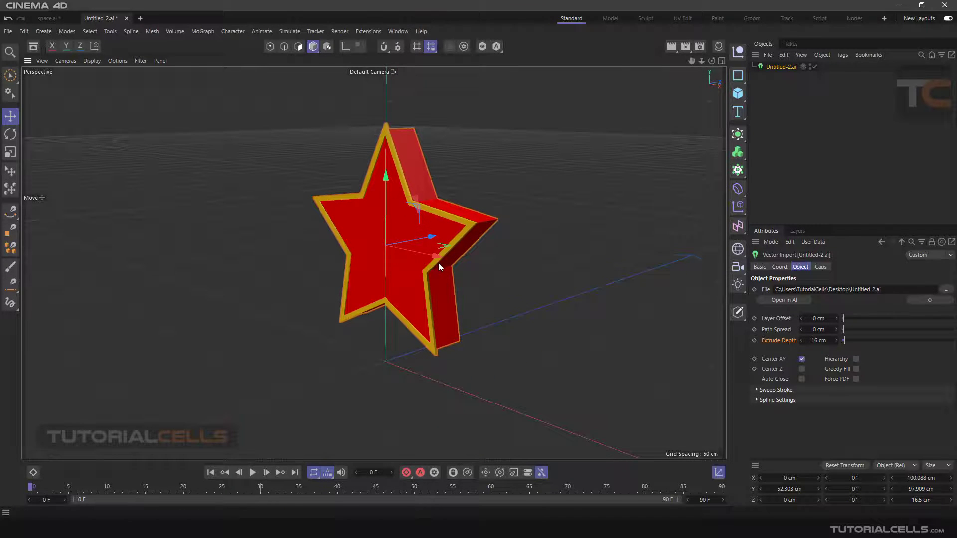
alt+drag(437, 258, 436, 256)
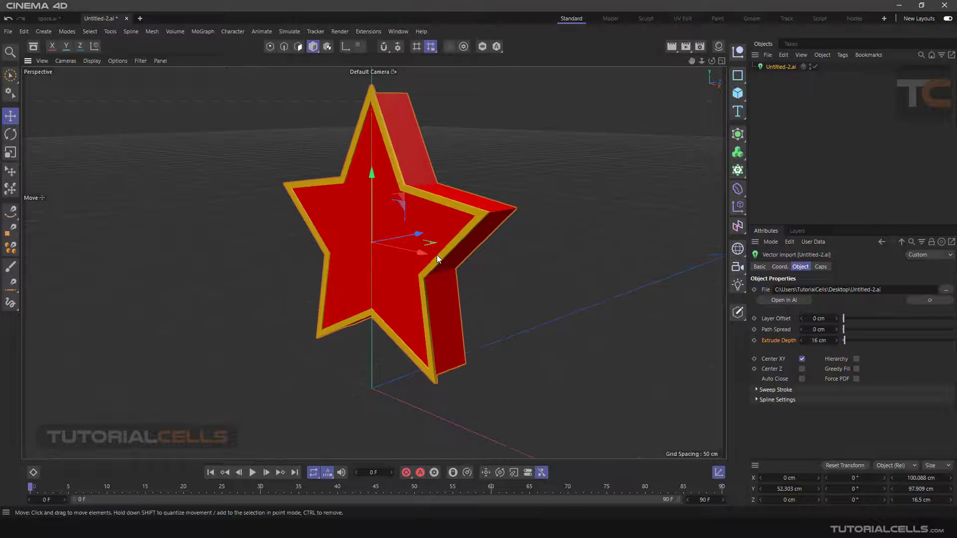
- Turn off the star's Center XY option to compare its placement, and restore it
click(802, 359)
alt+drag(446, 270, 509, 258)
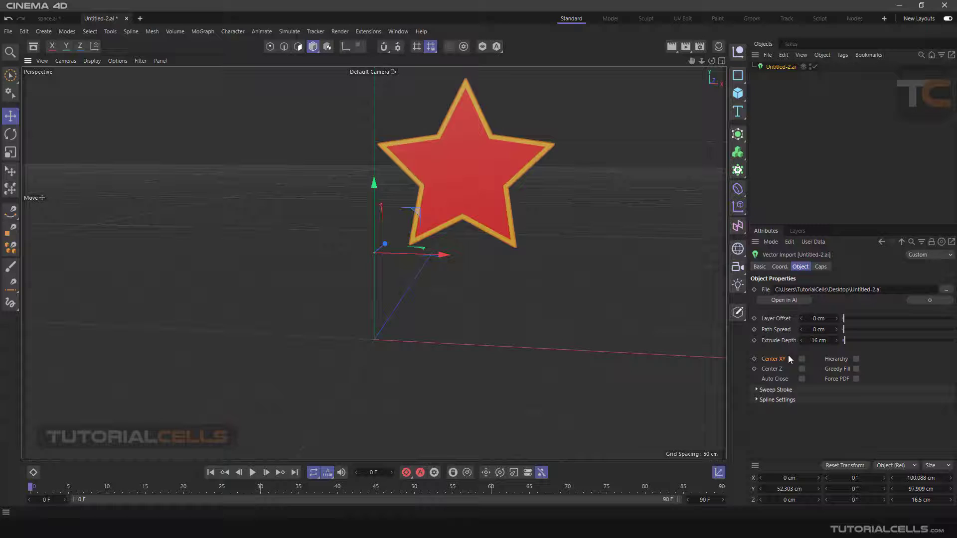
click(801, 359)
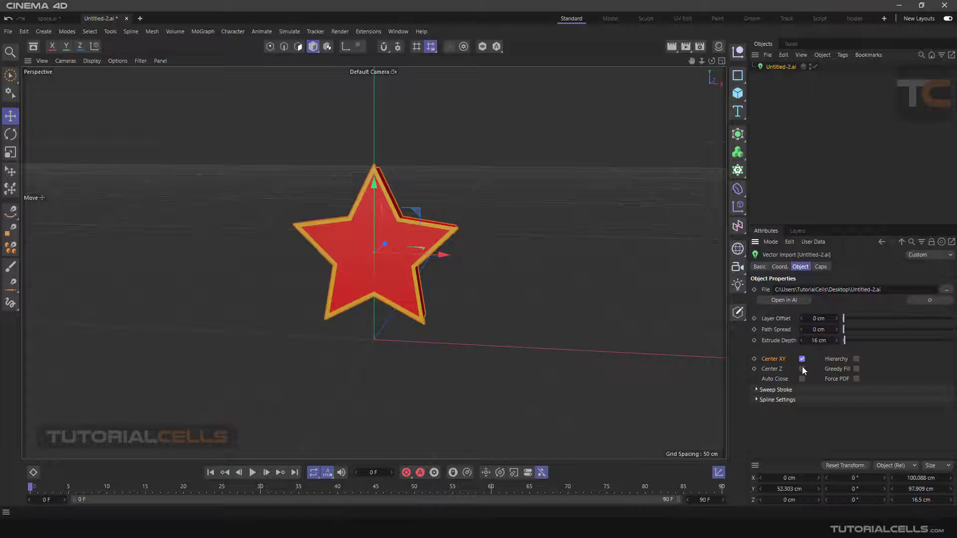
- In the space.ai project, set the artwork's Path Spread to 2 cm and enable Center Z
click(50, 18)
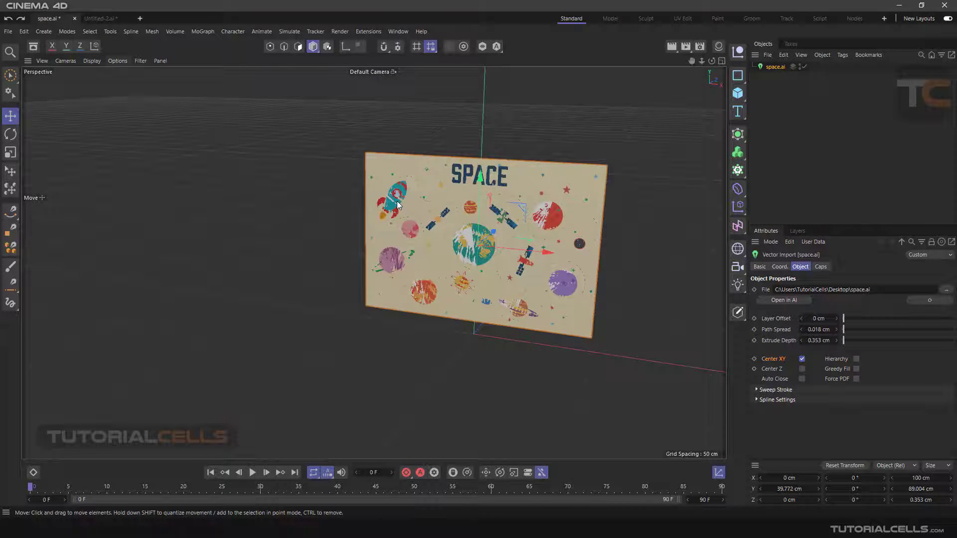
scroll(397, 205, down, 3)
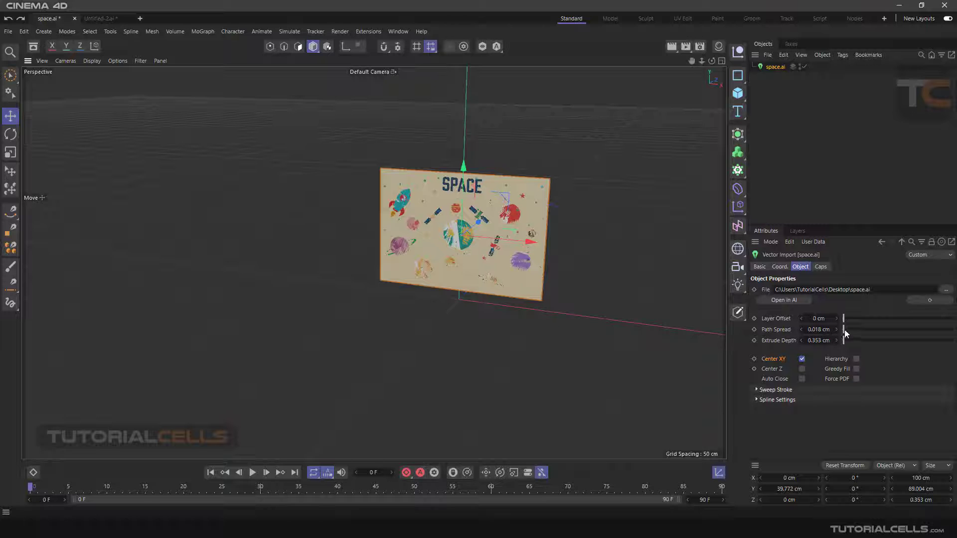
drag(844, 330, 844, 329)
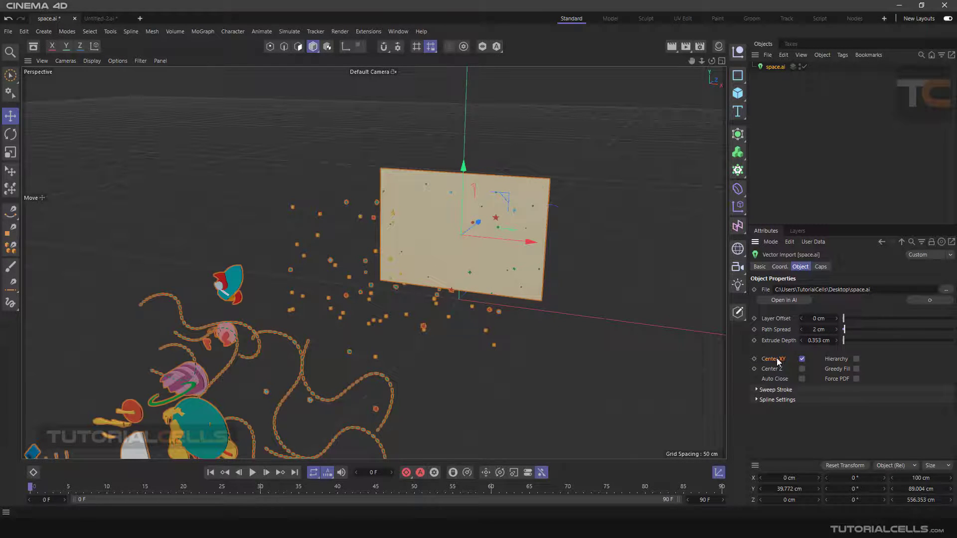
click(801, 368)
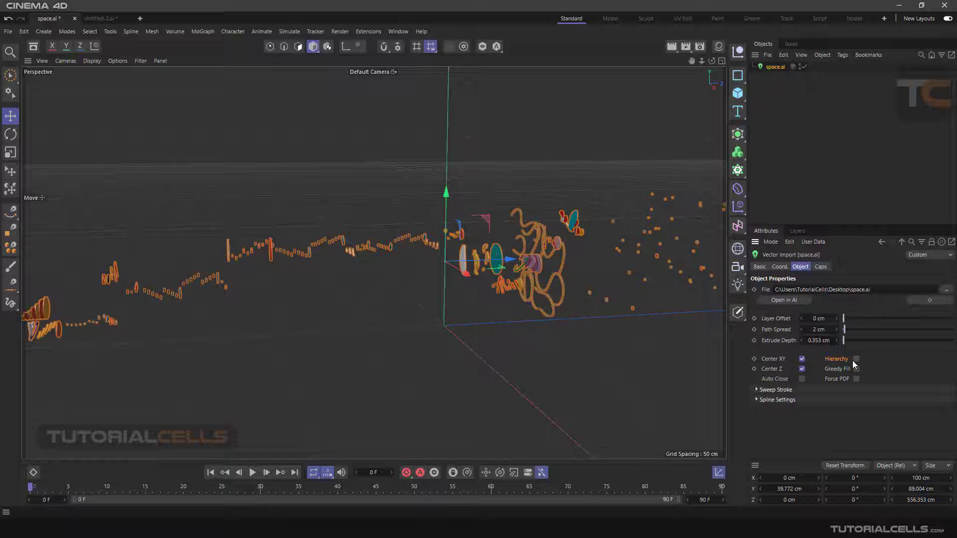
- Enable Hierarchy on the space artwork and examine the individual Spline objects under Null and Layer 1
click(753, 66)
click(757, 76)
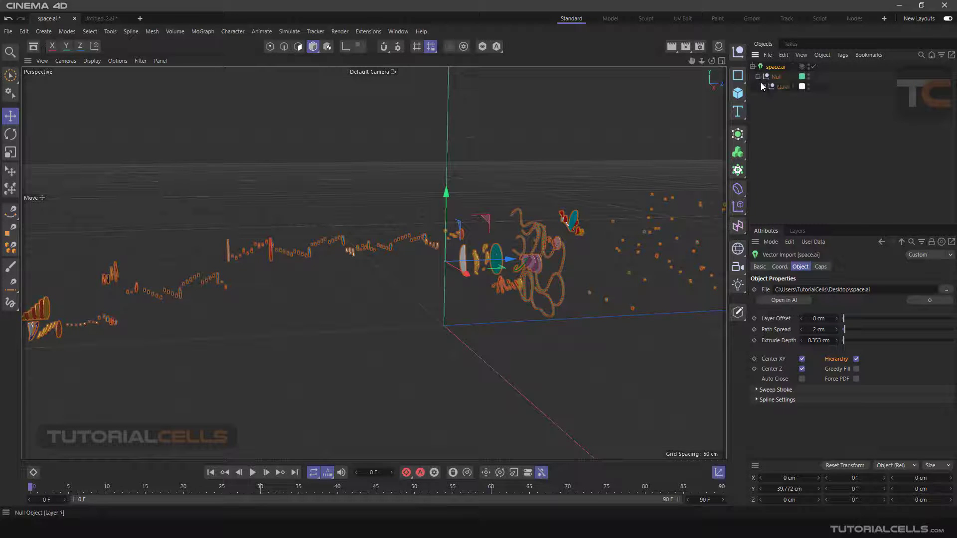
click(762, 86)
click(789, 126)
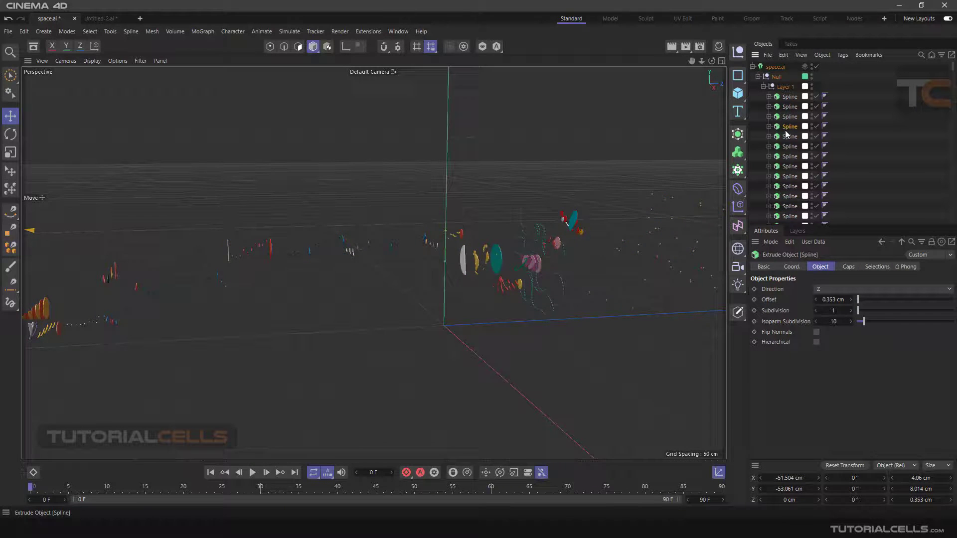
scroll(479, 284, down, 3)
alt+drag(479, 285, 501, 285)
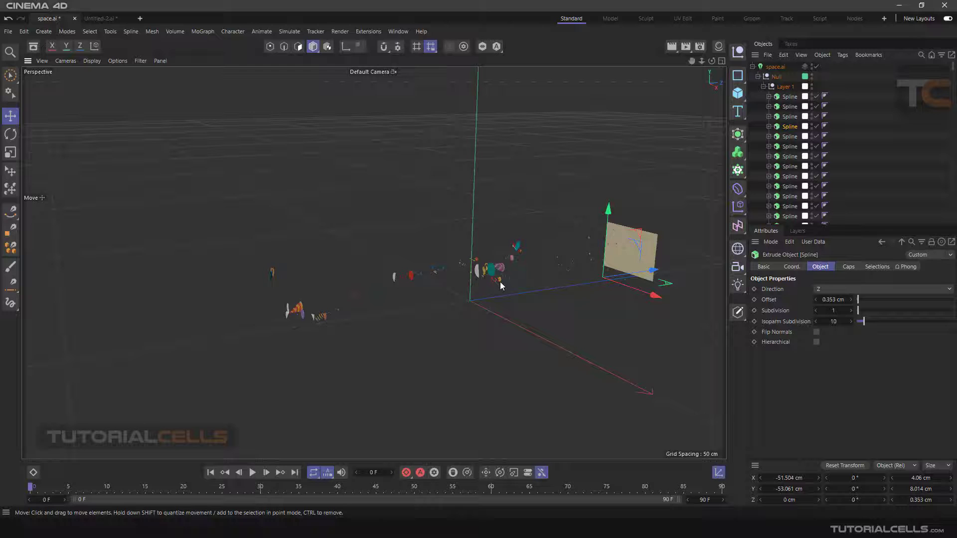
mouse_move(953, 70)
mouse_down()
mouse_move(948, 219)
mouse_move(953, 69)
mouse_up()
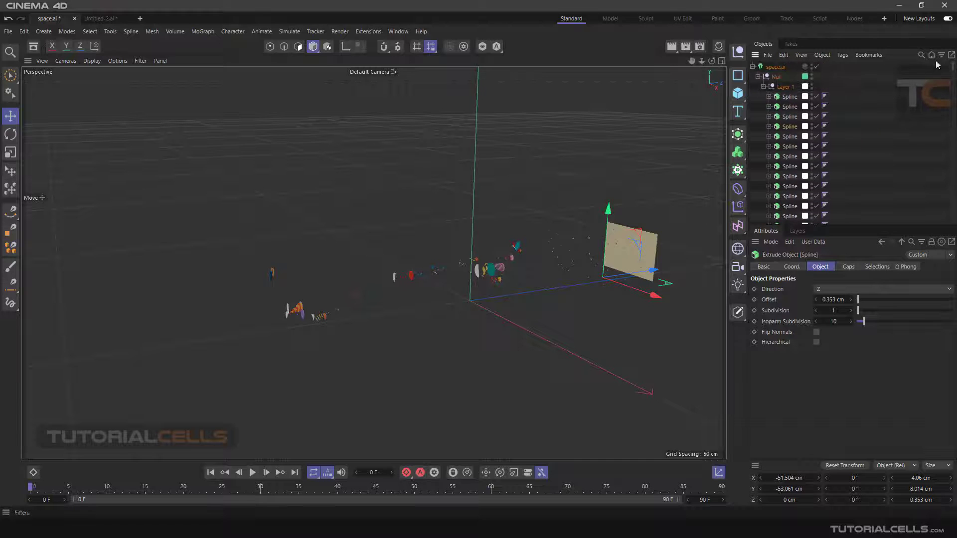
click(768, 126)
- In the Untitled-2.ai project, enable Hierarchy on the star and expand its Null and Layer 1 groups
click(100, 18)
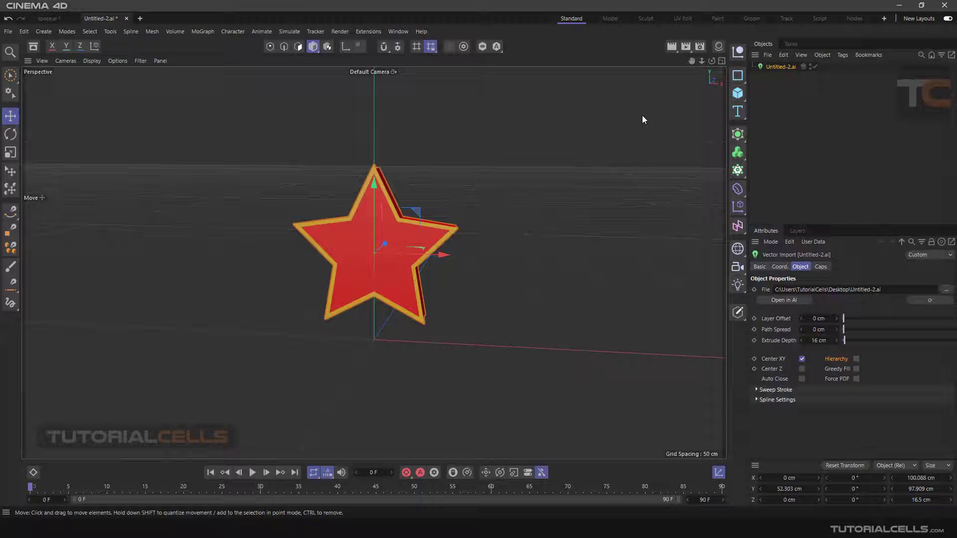
click(856, 359)
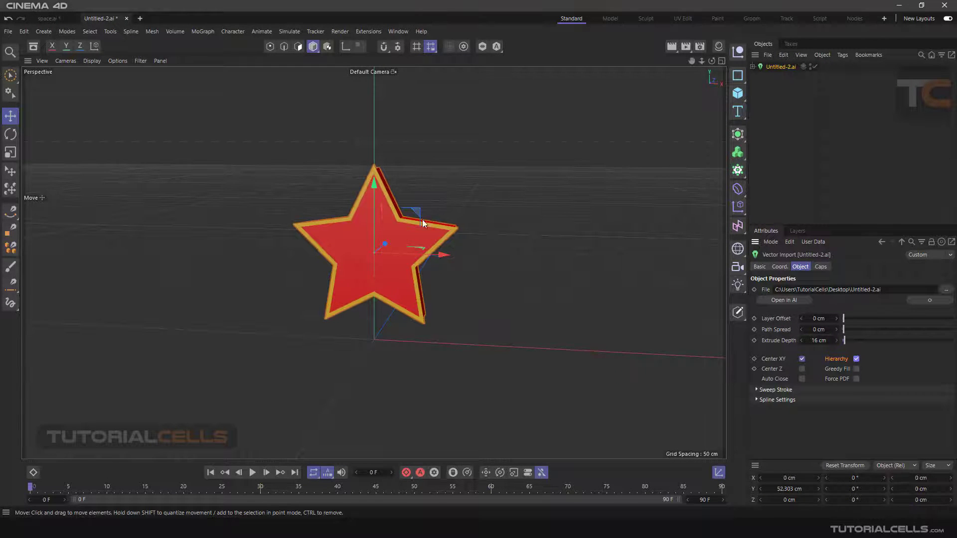
alt+drag(423, 219, 374, 246)
click(752, 67)
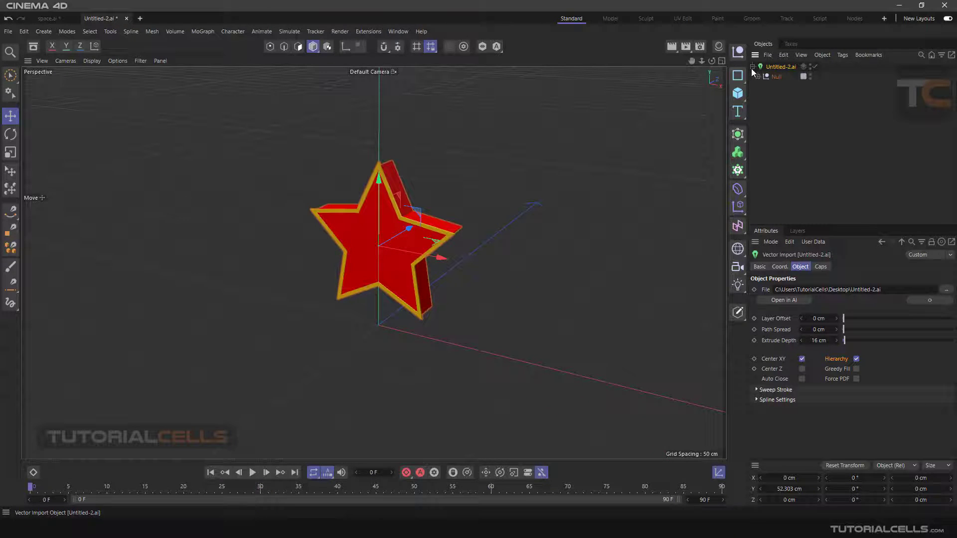
click(757, 77)
click(763, 87)
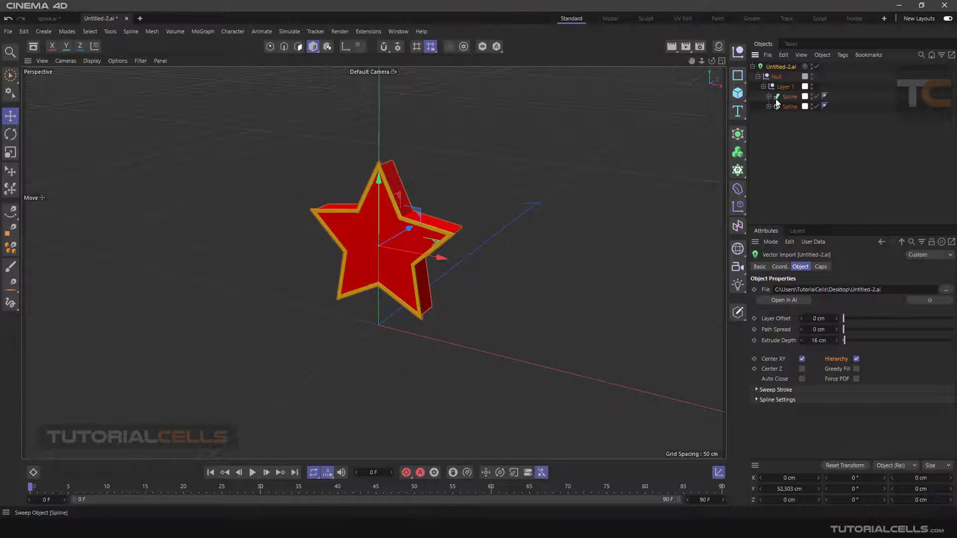
- Move the star's yellow sweep outline forward to about -24.48 cm on Z and check its child objects
click(775, 98)
drag(345, 279, 321, 291)
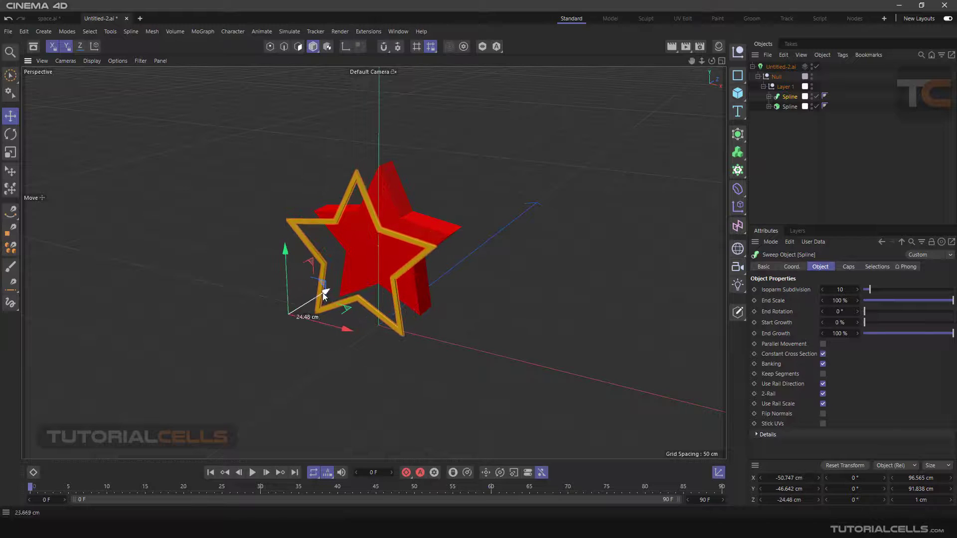
click(769, 97)
click(768, 96)
- Inspect the red star's source spline by disabling its Extrude object, and re-enable it
click(768, 107)
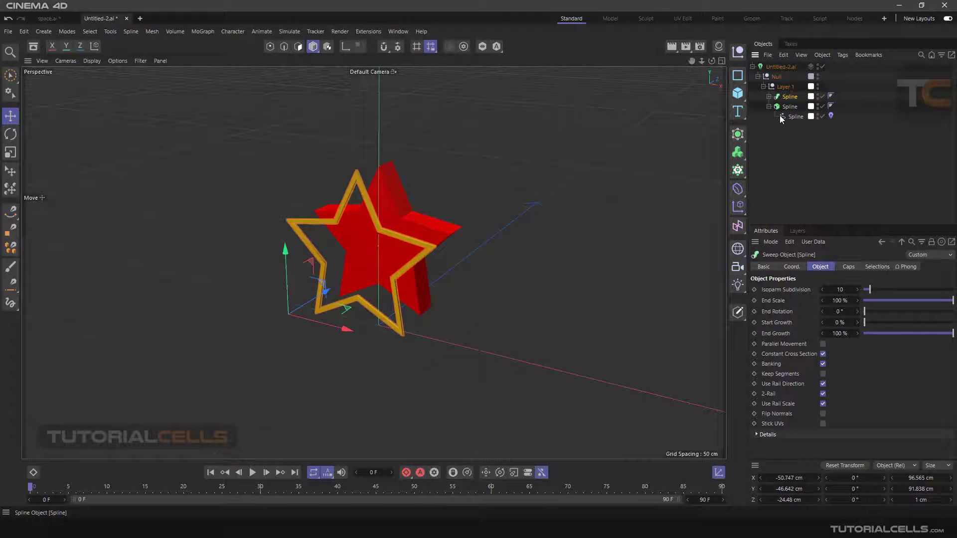
click(789, 117)
scroll(358, 205, up, 5)
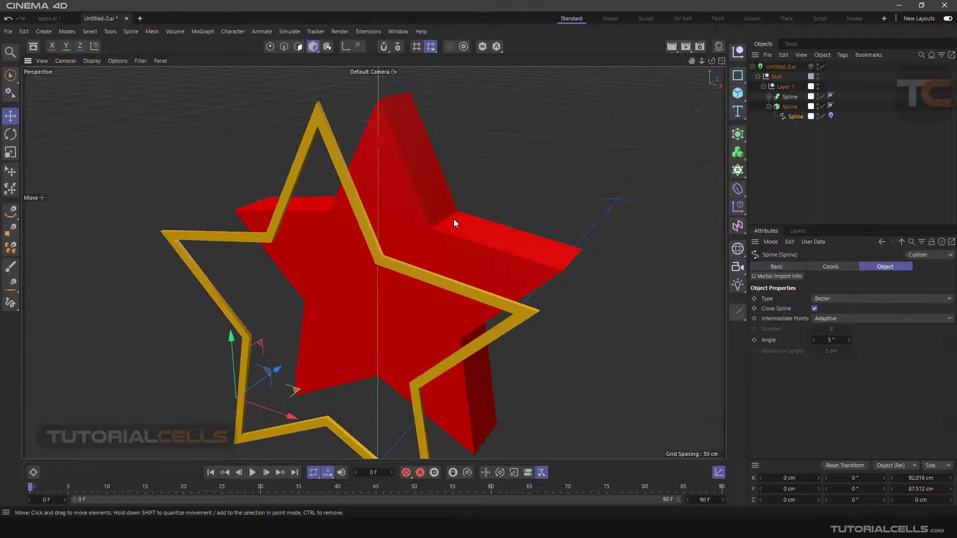
click(822, 107)
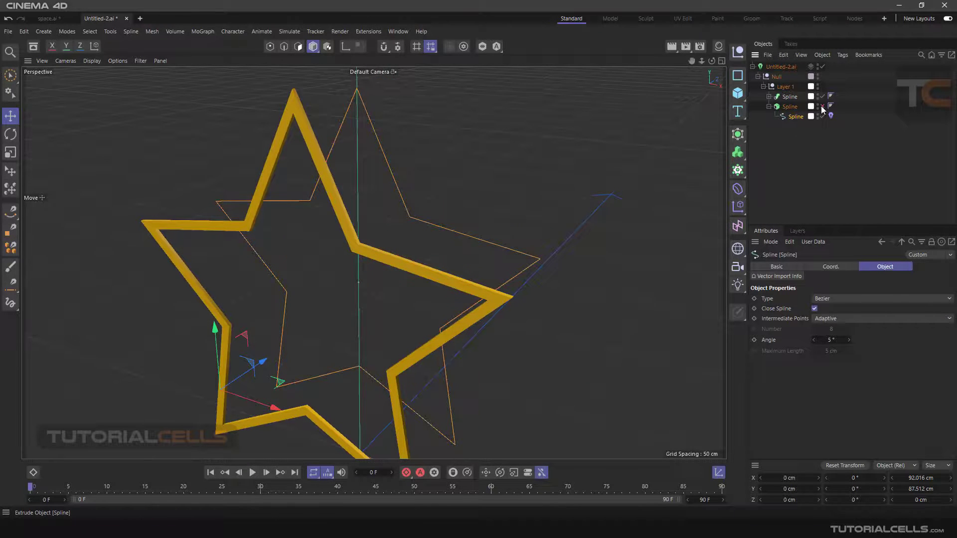
alt+drag(442, 210, 378, 185)
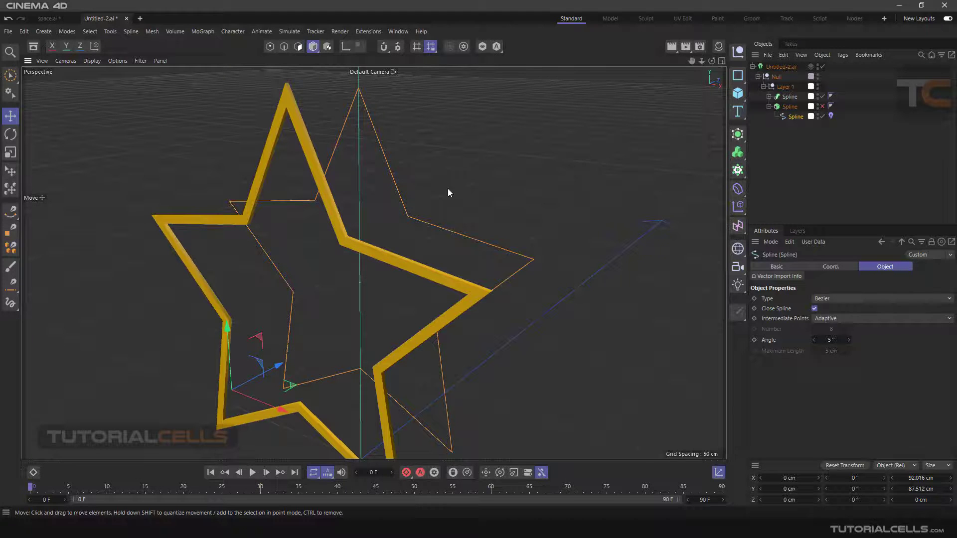
click(821, 107)
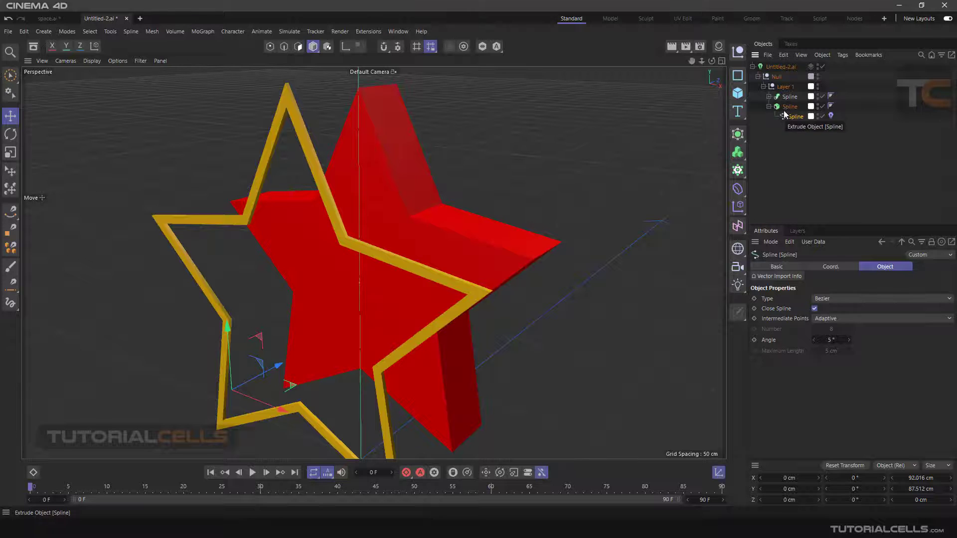
- Examine the yellow outline's Sweep object with its Rectangle profile and path spline
click(787, 98)
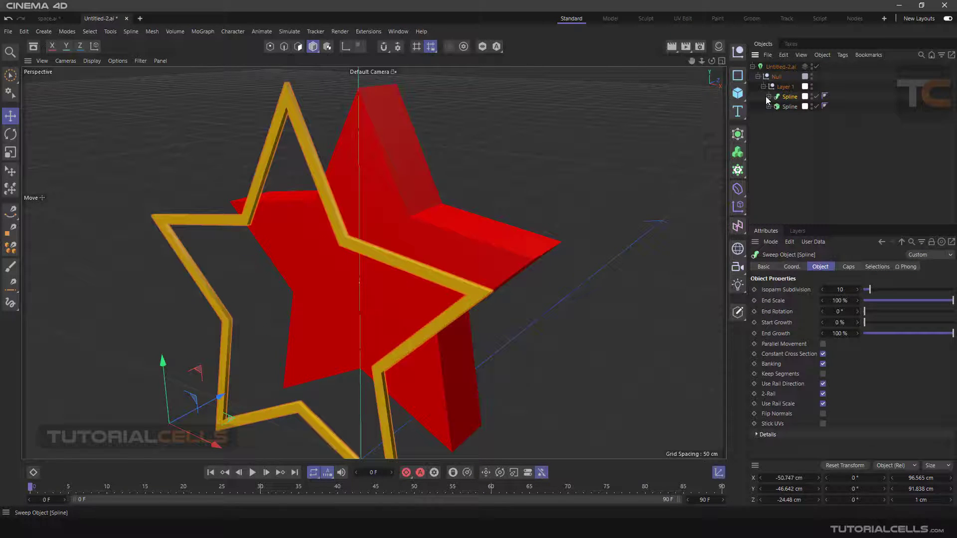
click(768, 96)
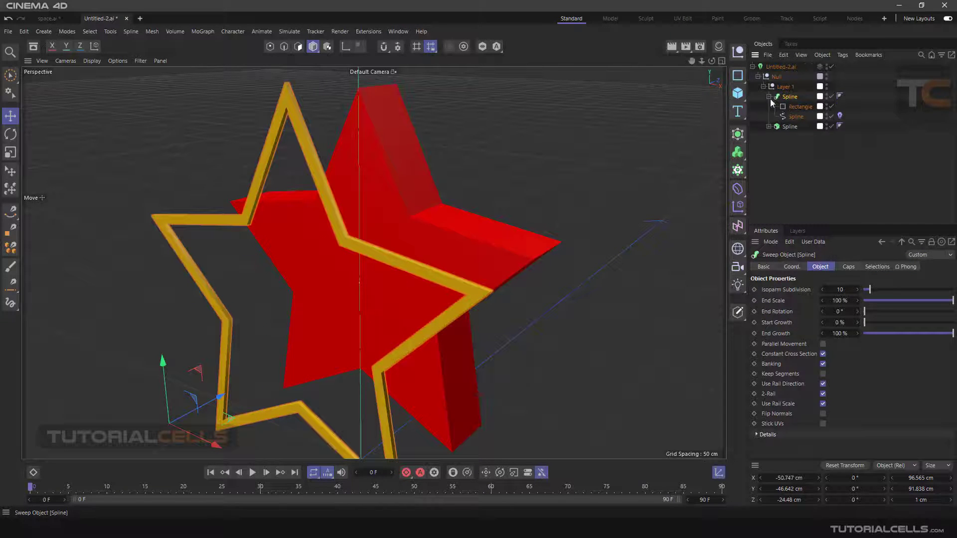
click(795, 116)
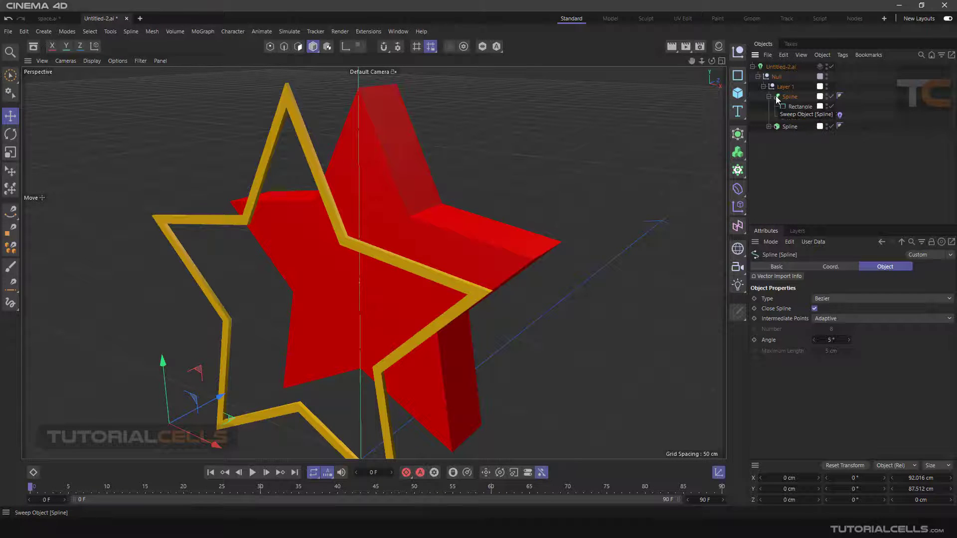
- Collapse the Untitled-2.ai object tree and turn off its Hierarchy option
click(768, 69)
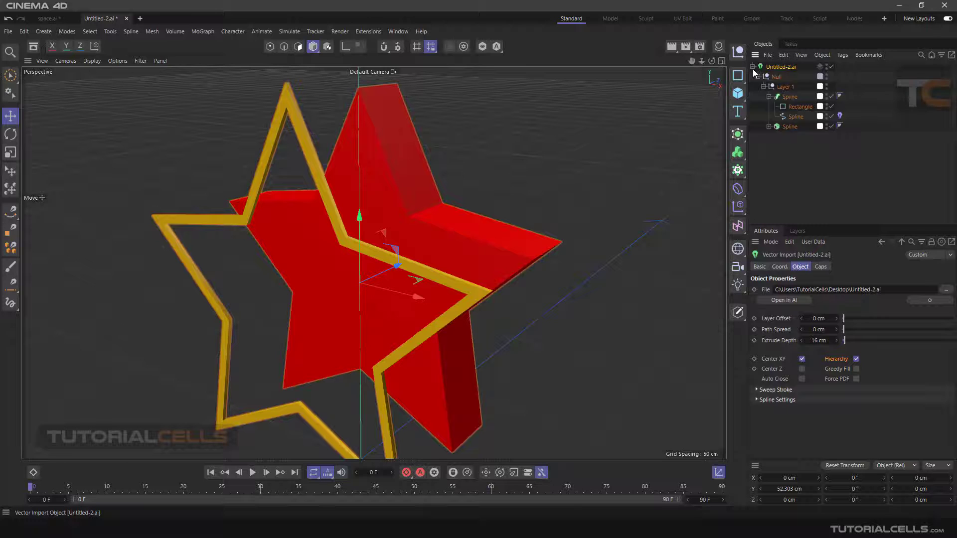
click(752, 67)
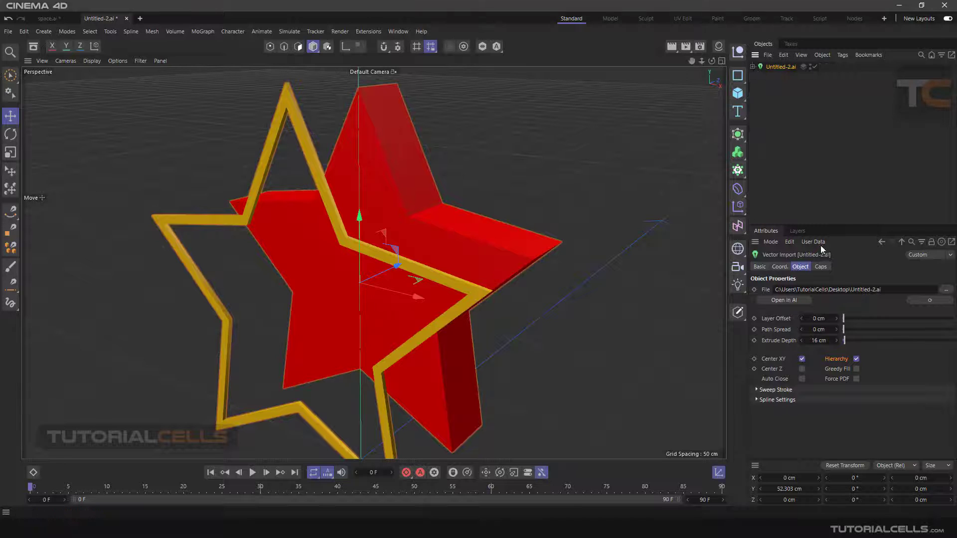
click(855, 359)
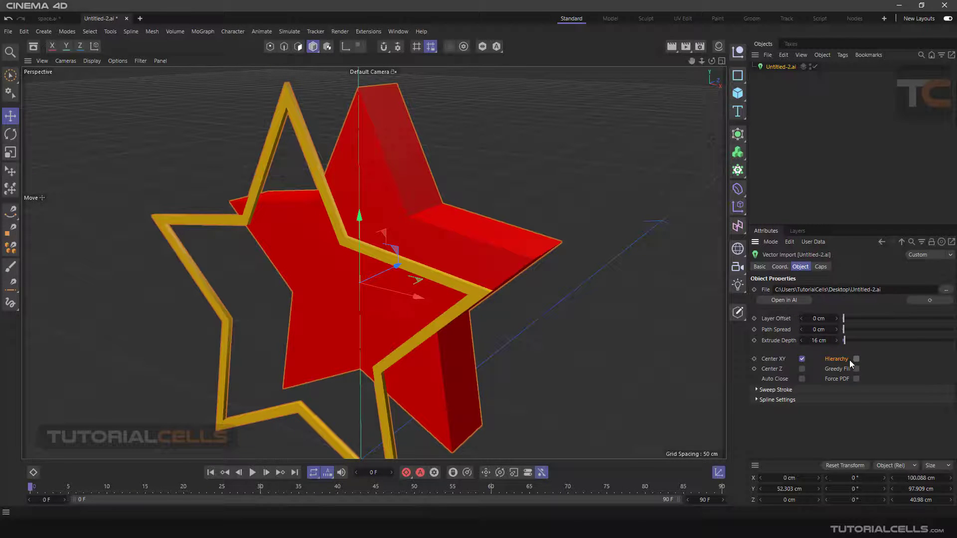
drag(789, 224, 790, 158)
mouse_move(479, 225)
alt+mouse_down()
mouse_move(437, 226)
mouse_move(446, 234)
alt+mouse_up()
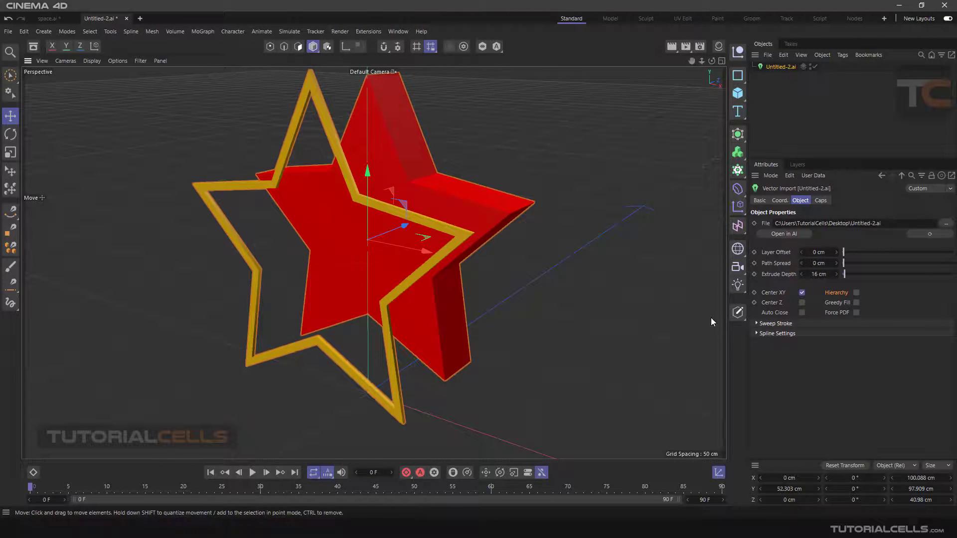
- In the star's Sweep Stroke settings, set Width to 91 % and Depth to 4 cm
click(756, 324)
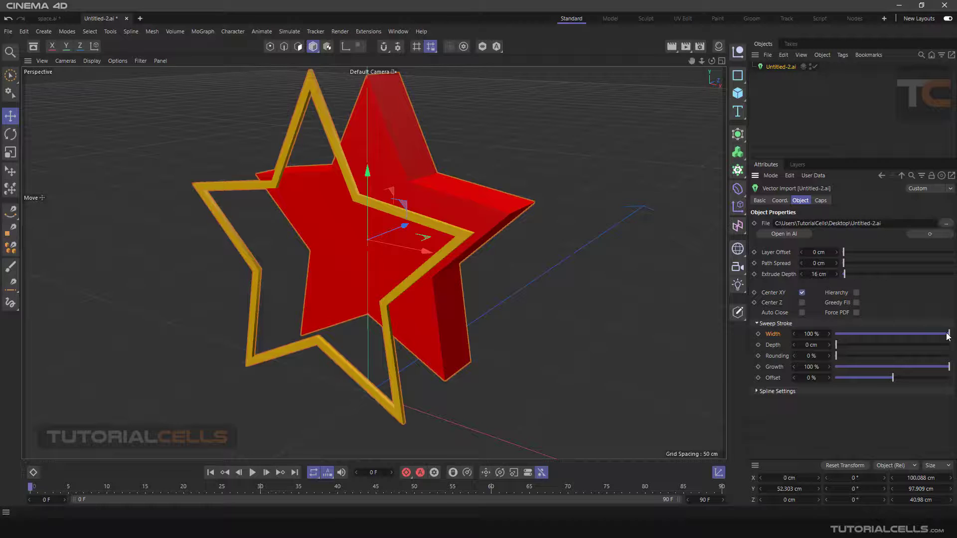
mouse_move(948, 334)
mouse_down()
mouse_move(914, 332)
mouse_move(952, 333)
mouse_move(915, 330)
mouse_move(939, 333)
mouse_up()
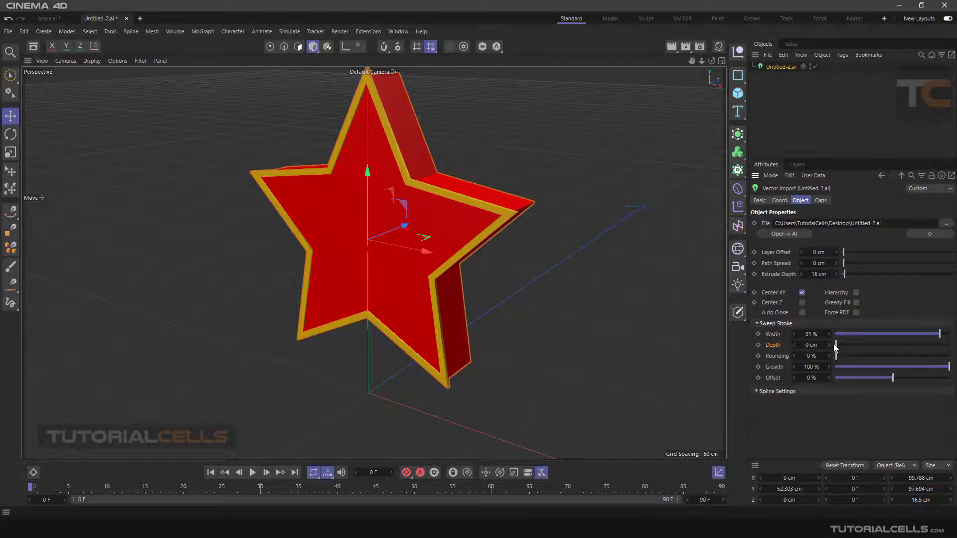
drag(836, 345, 845, 345)
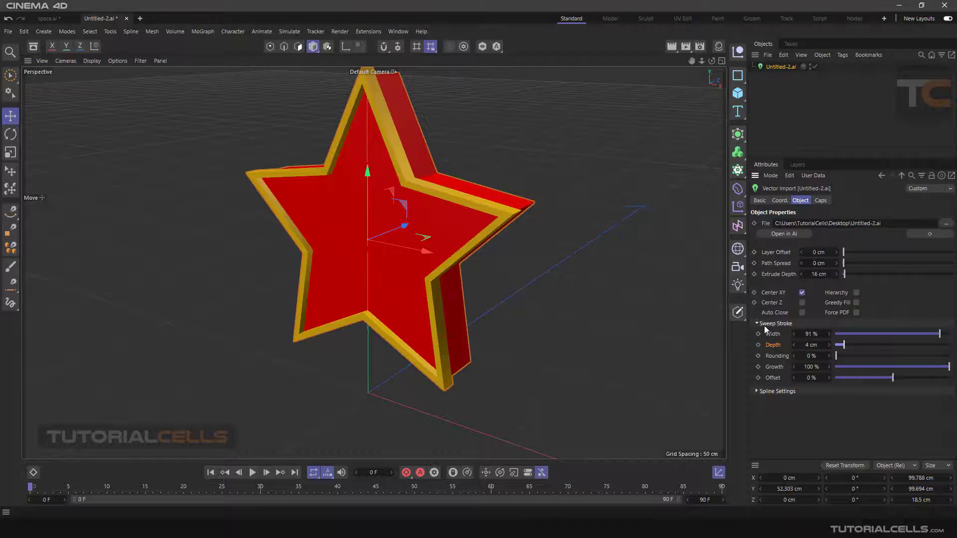
click(772, 355)
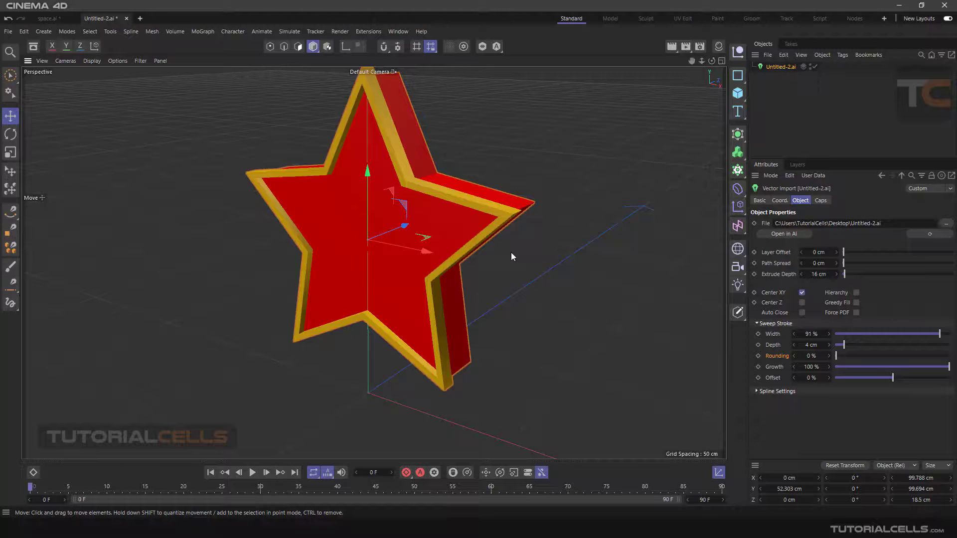
- Set the Rounding of the star outline's Sweep Stroke to 24 %
scroll(510, 252, up, 8)
alt+drag(522, 244, 515, 219)
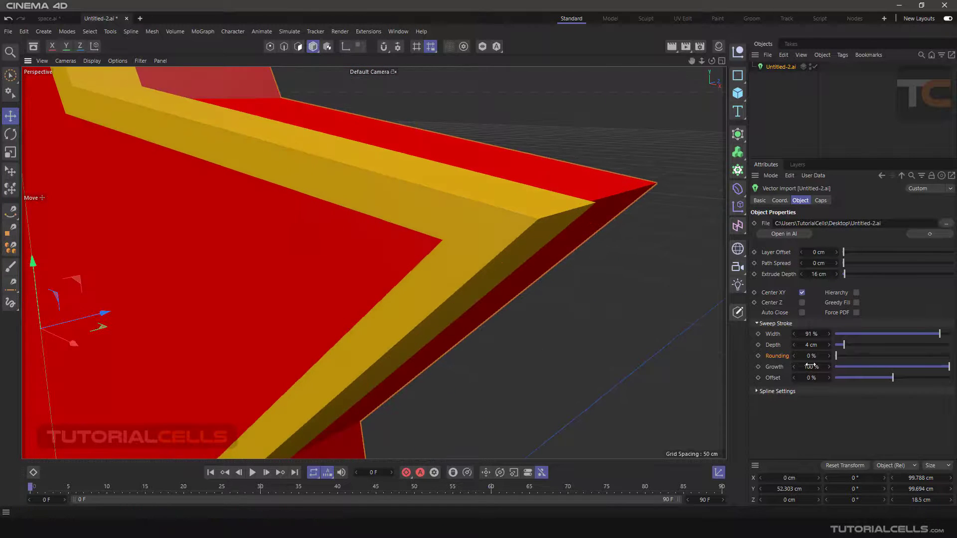
drag(835, 357, 862, 356)
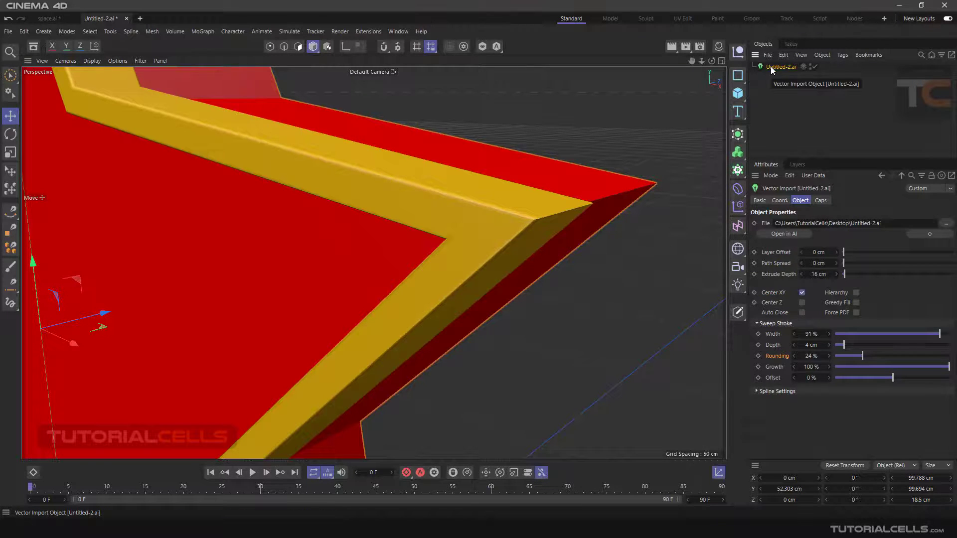
- Turn on Hierarchy for Untitled-2.ai and display the Caps settings of the Extrude object in its expanded tree
click(856, 293)
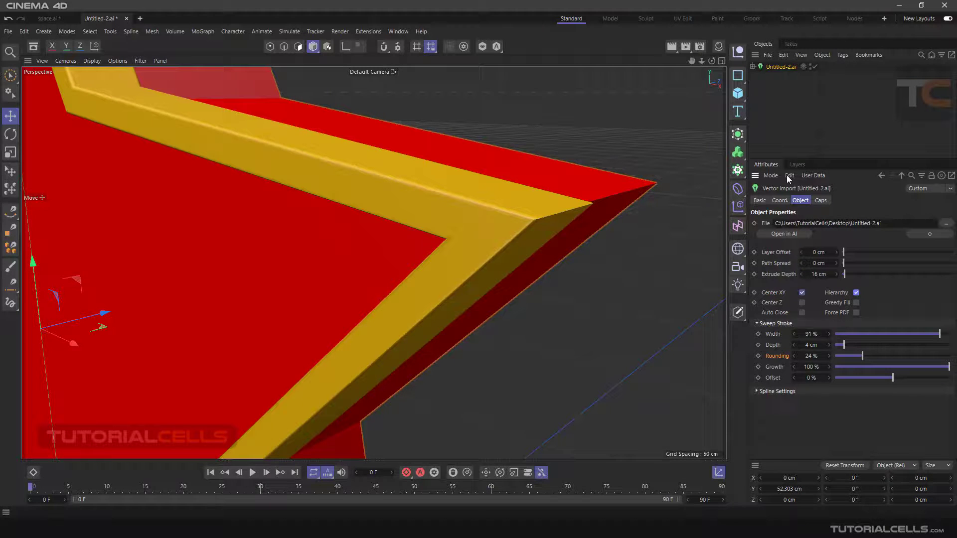
click(753, 66)
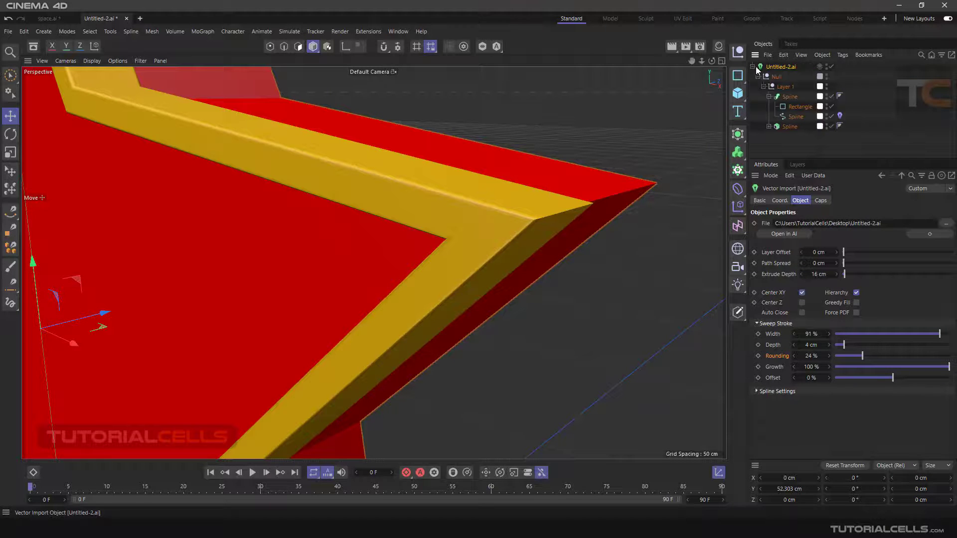
click(768, 97)
click(784, 106)
click(847, 202)
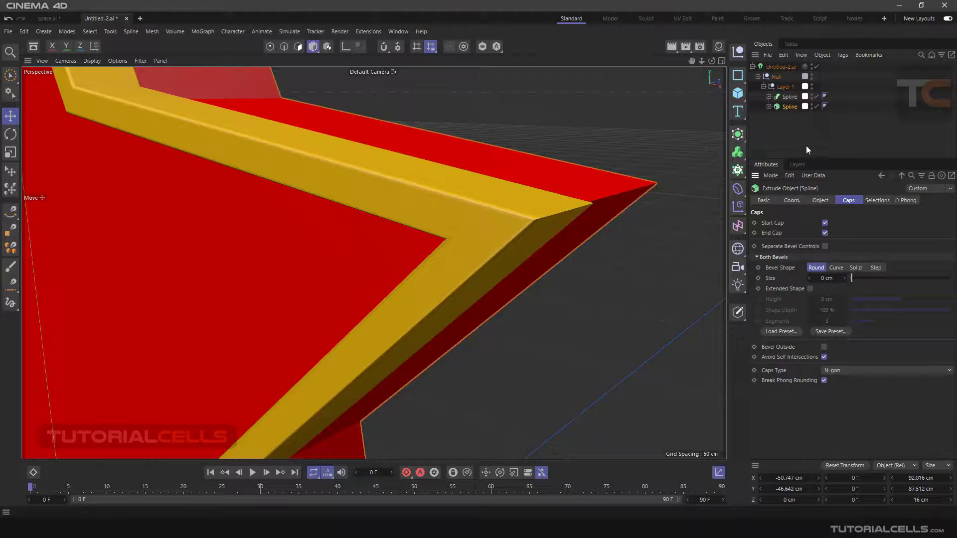
- Compare the Caps settings of the outline's Sweep object with those of the Untitled-2.ai Vector Import object
click(779, 66)
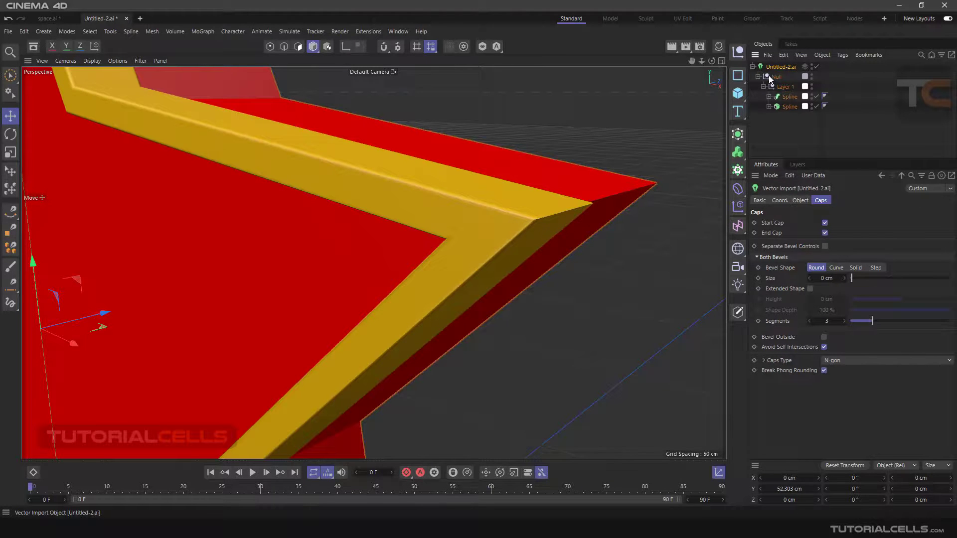
key(h)
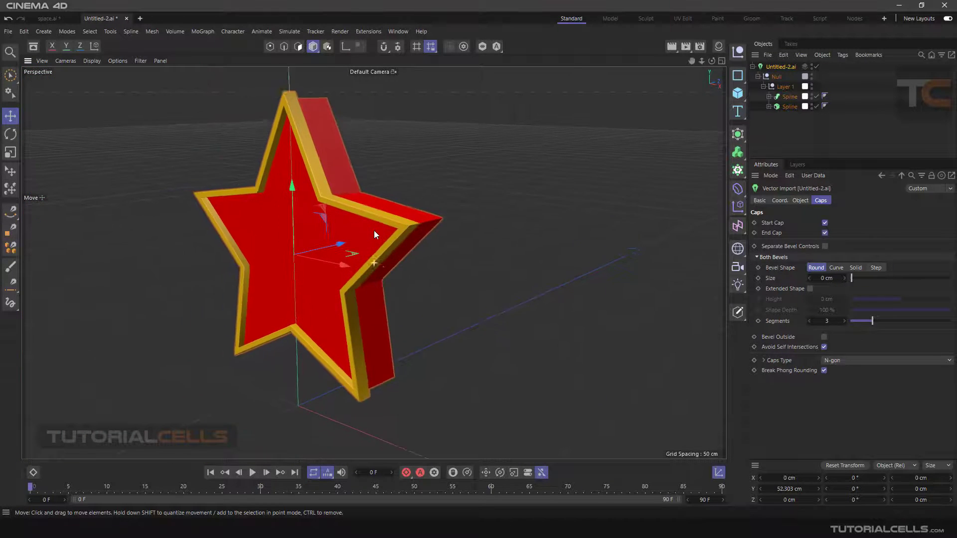
drag(371, 243, 373, 244)
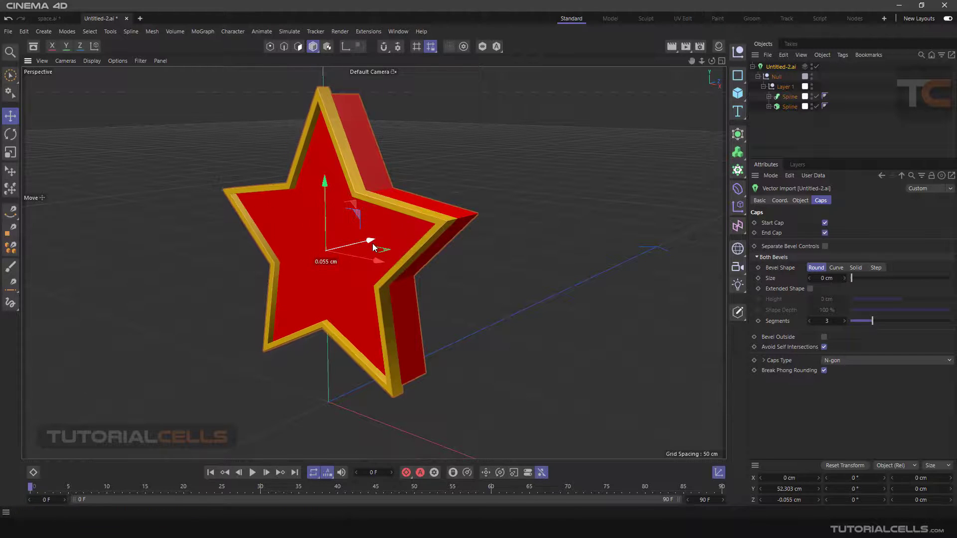
click(786, 97)
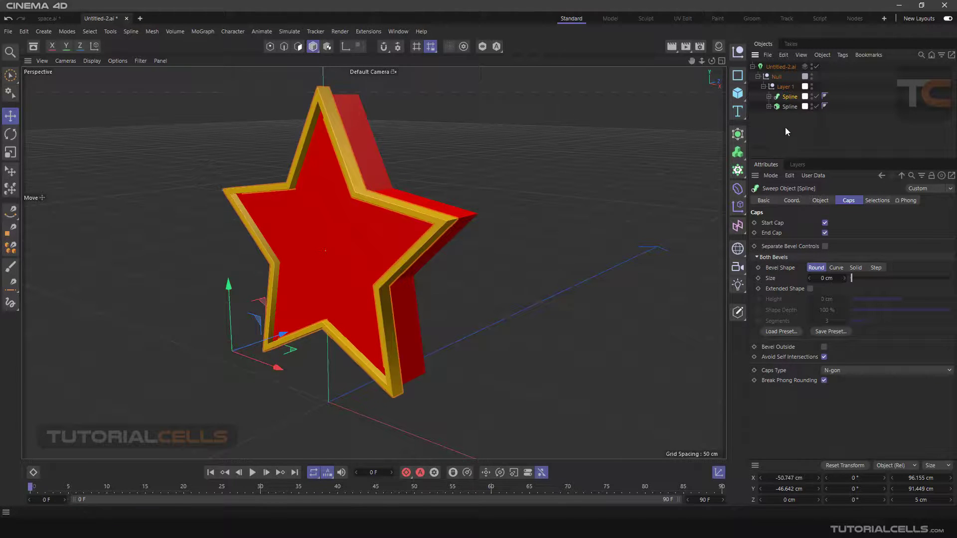
click(775, 68)
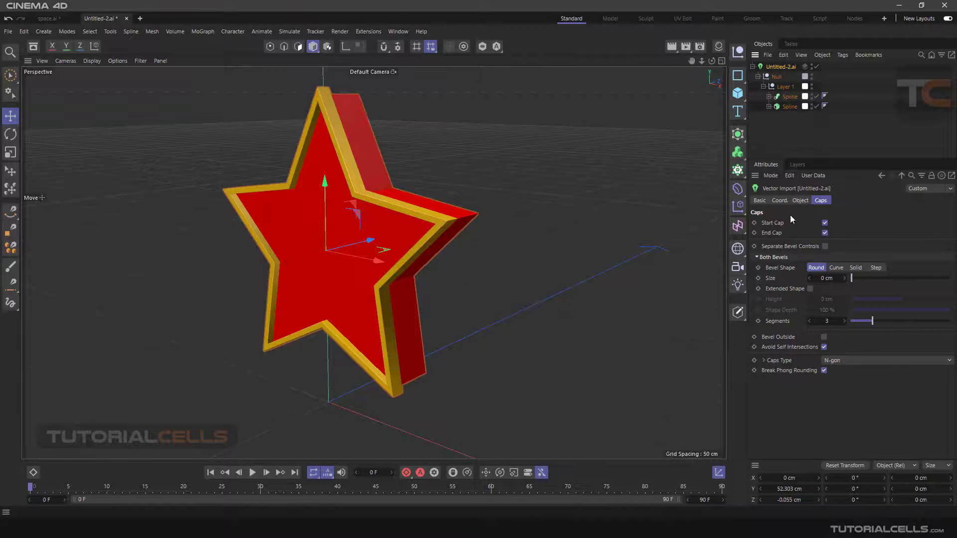
click(800, 200)
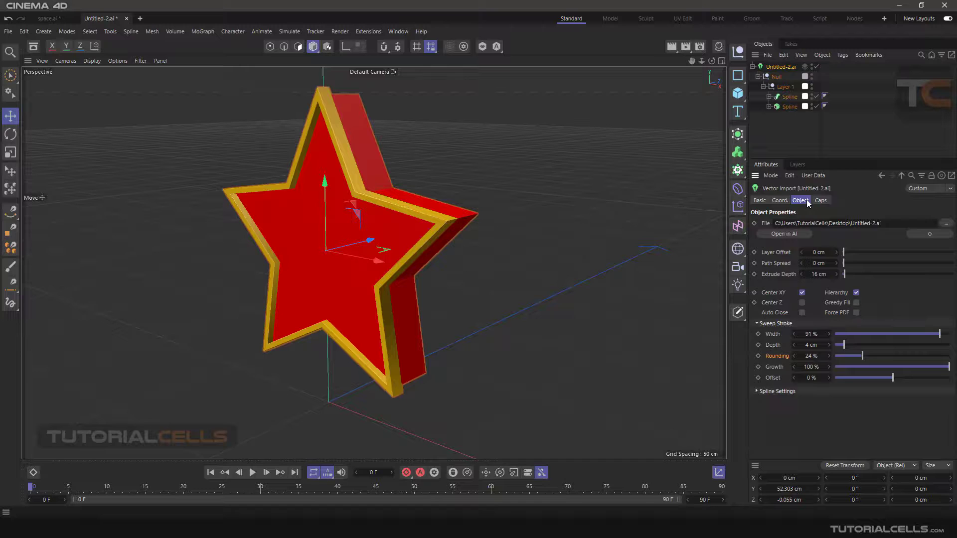
click(820, 200)
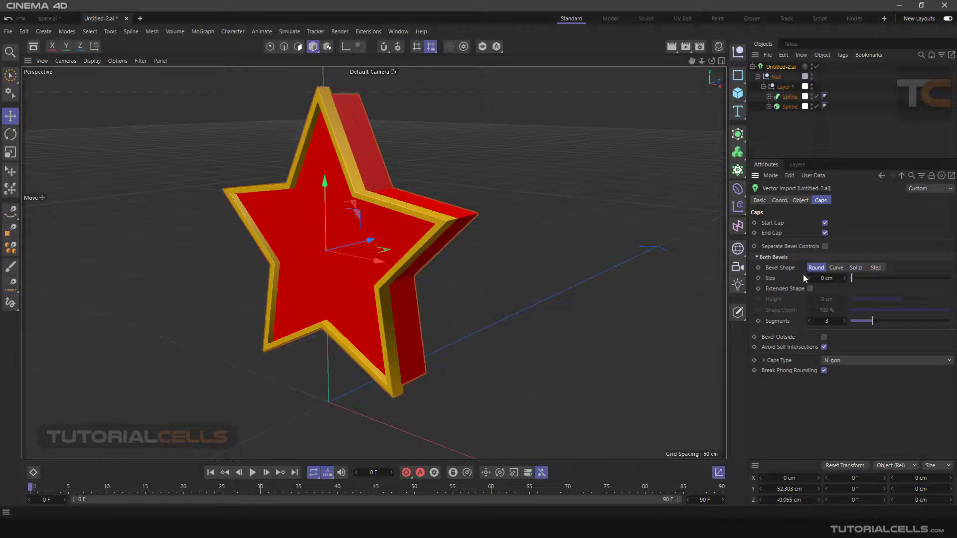
- Disable Start Cap and End Cap on the Vector Import object to inspect the hollow star, and re-enable both
click(825, 223)
click(824, 233)
alt+drag(505, 222, 486, 211)
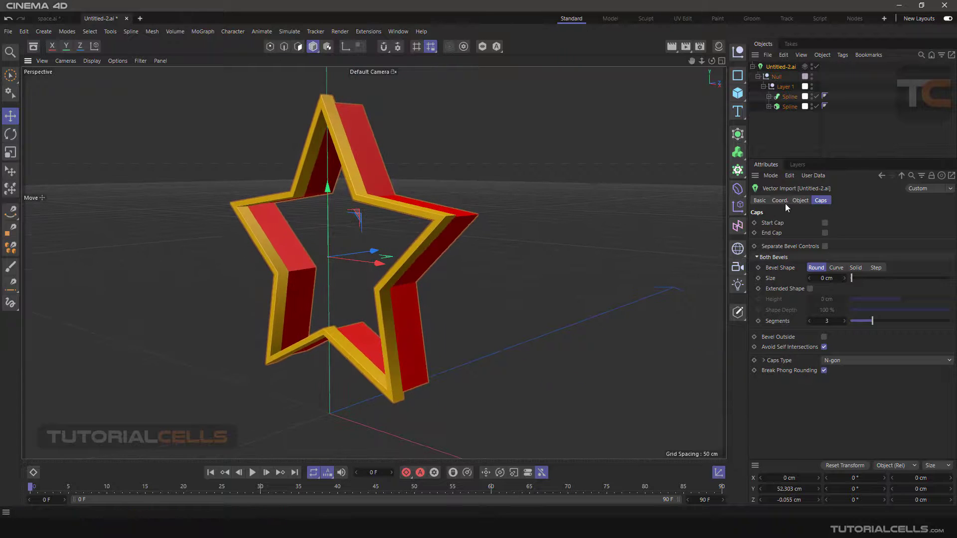
click(824, 223)
click(824, 233)
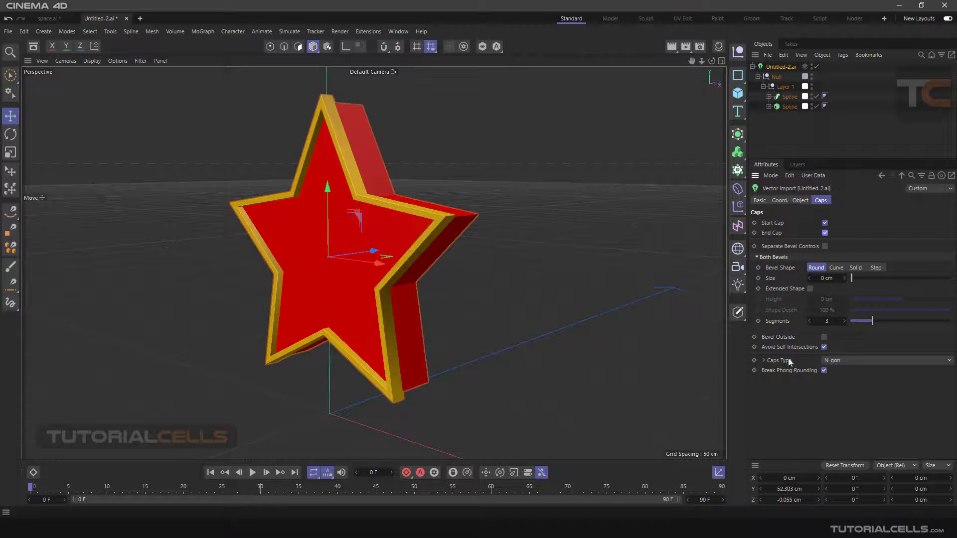
- In the star's Sweep Stroke settings, try the Growth control, keeping it at 100 %, and set Offset to 100 %
click(800, 200)
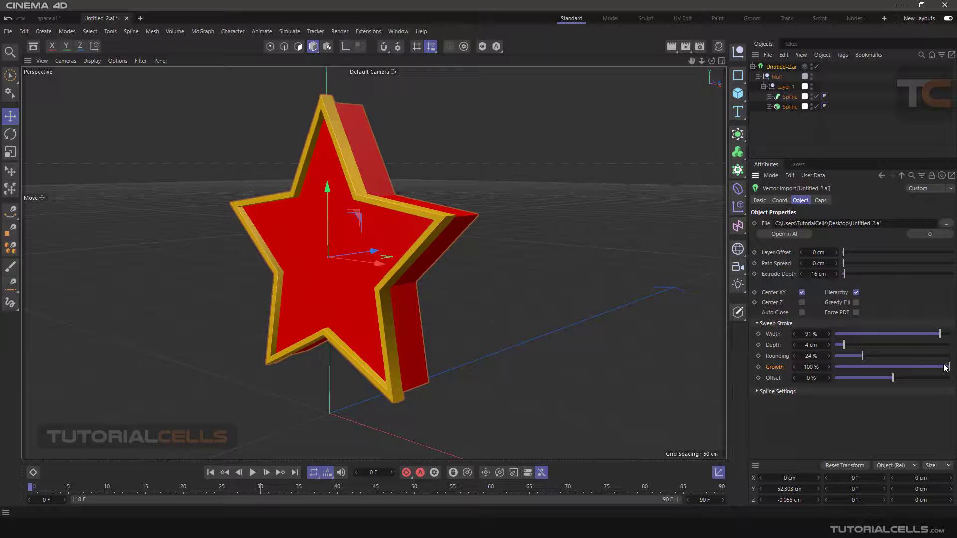
mouse_move(946, 367)
mouse_down()
mouse_move(832, 363)
mouse_move(955, 358)
mouse_up()
click(774, 378)
mouse_move(892, 378)
mouse_down()
mouse_move(939, 377)
mouse_move(860, 377)
mouse_move(953, 377)
mouse_move(837, 378)
mouse_move(949, 377)
mouse_up()
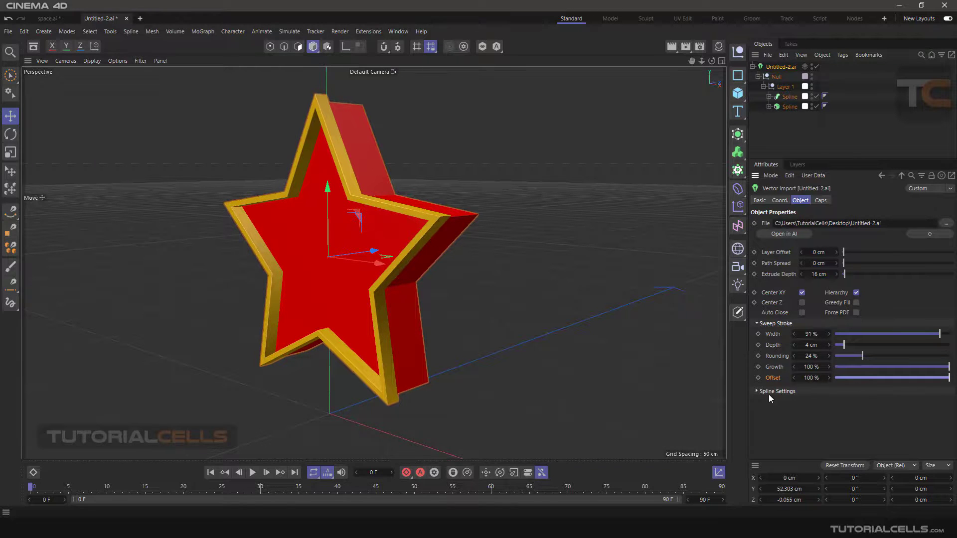
- In the star's Spline Settings, set Intermediate Points to Subdivided
click(754, 323)
click(755, 333)
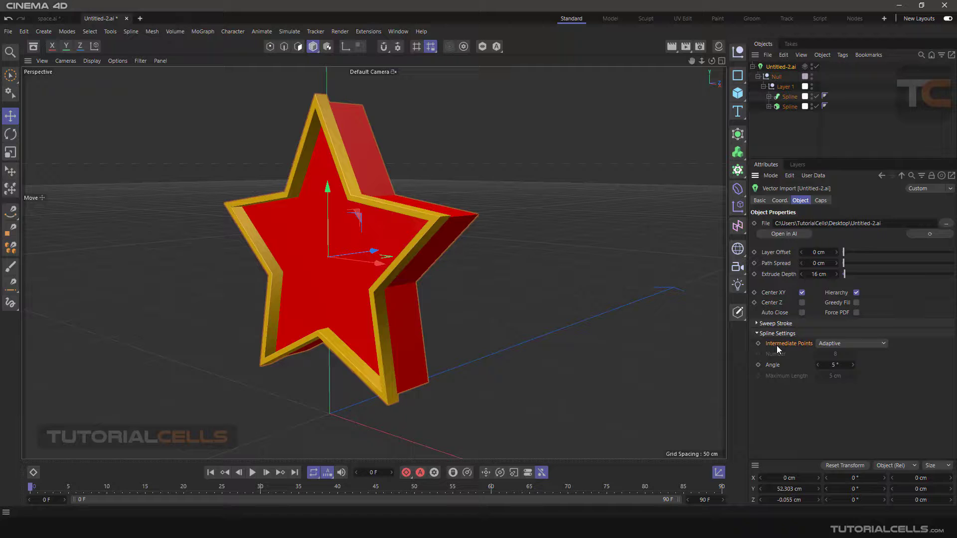
click(835, 343)
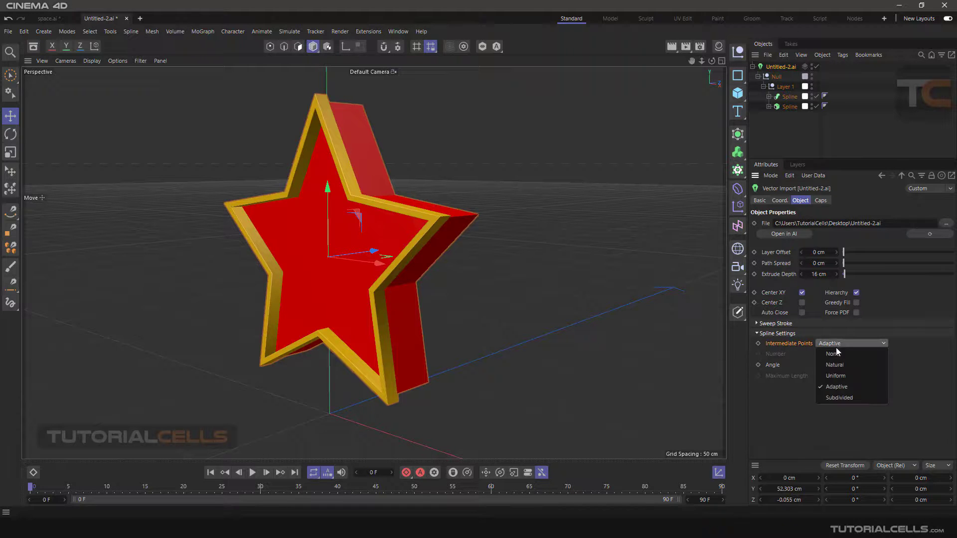
click(843, 396)
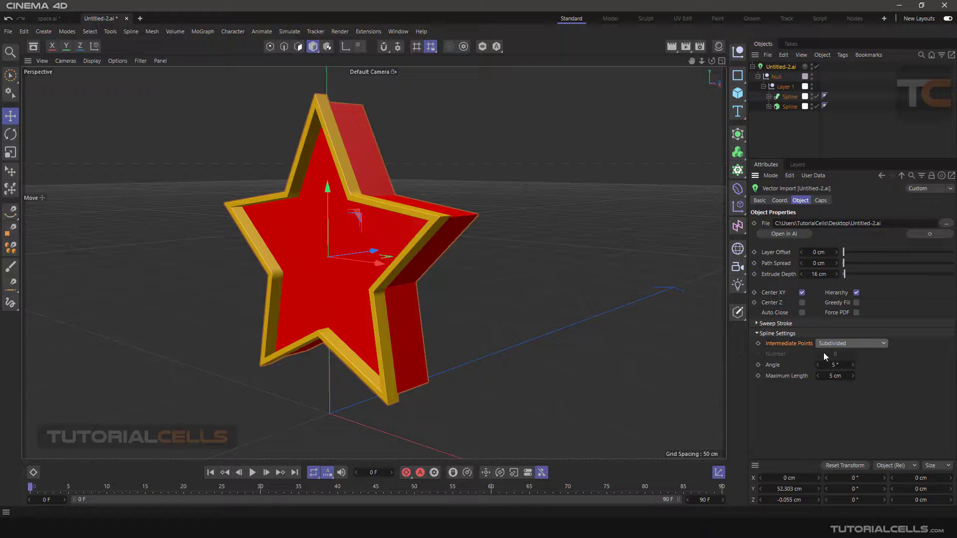
click(857, 344)
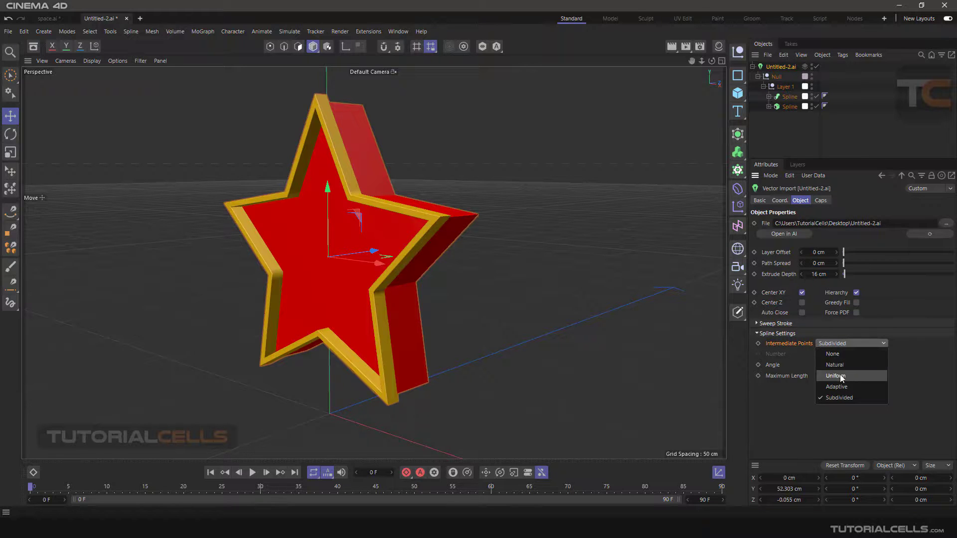
click(839, 397)
scroll(354, 266, up, 3)
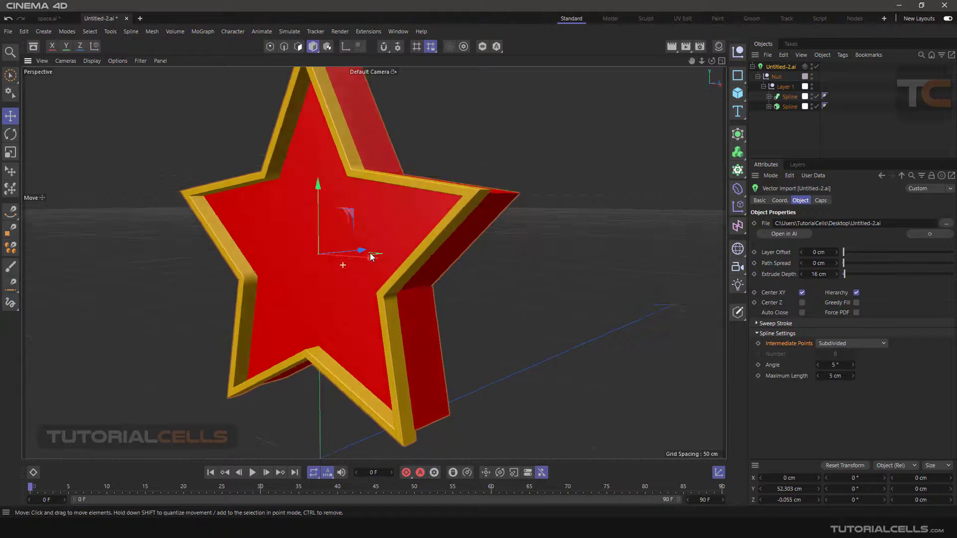
alt+drag(370, 256, 404, 256)
- Switch to the space.ai document and reload the linked file in its Vector Import object
click(48, 19)
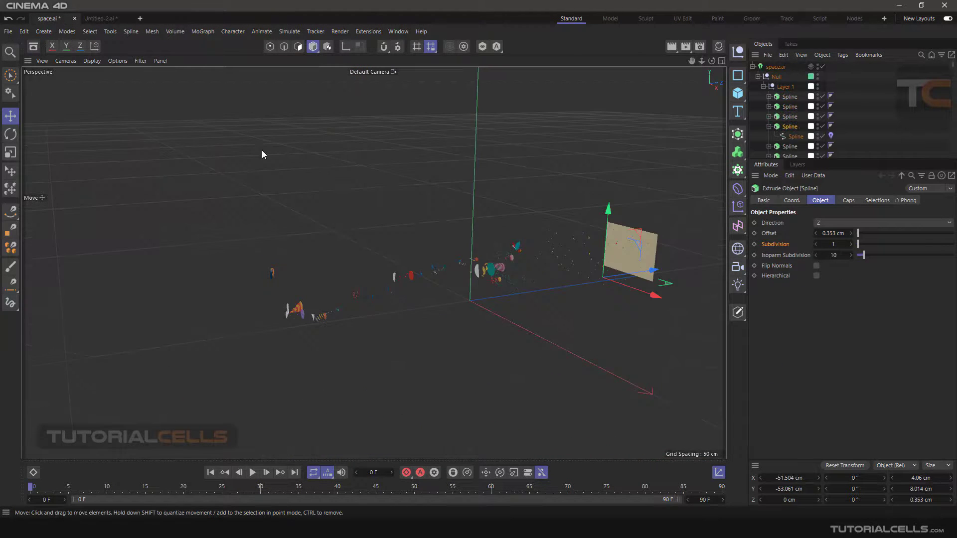
scroll(409, 236, down, 3)
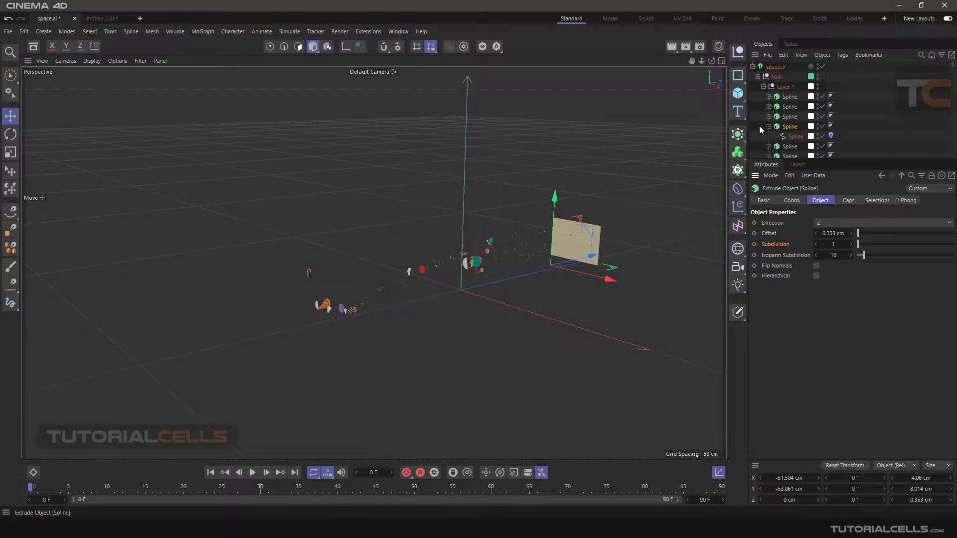
click(775, 66)
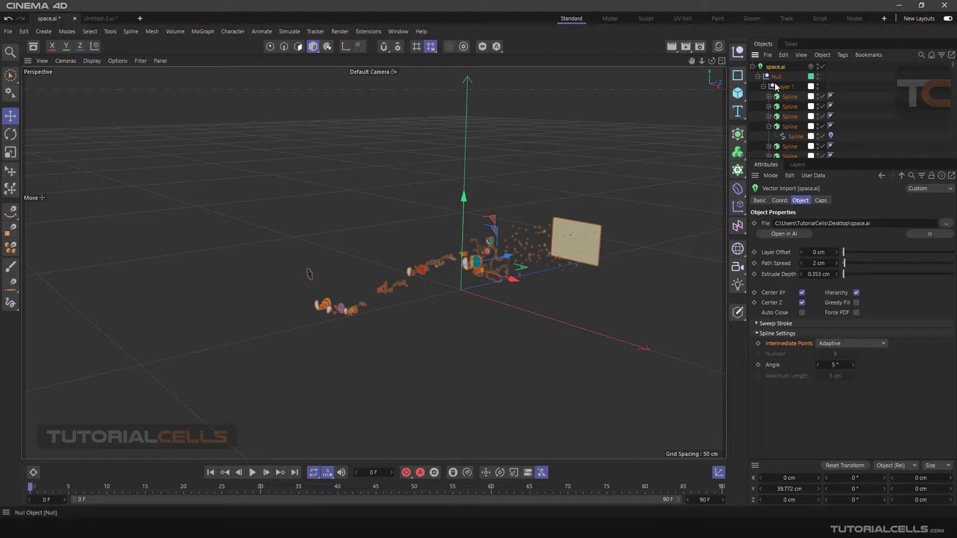
click(914, 234)
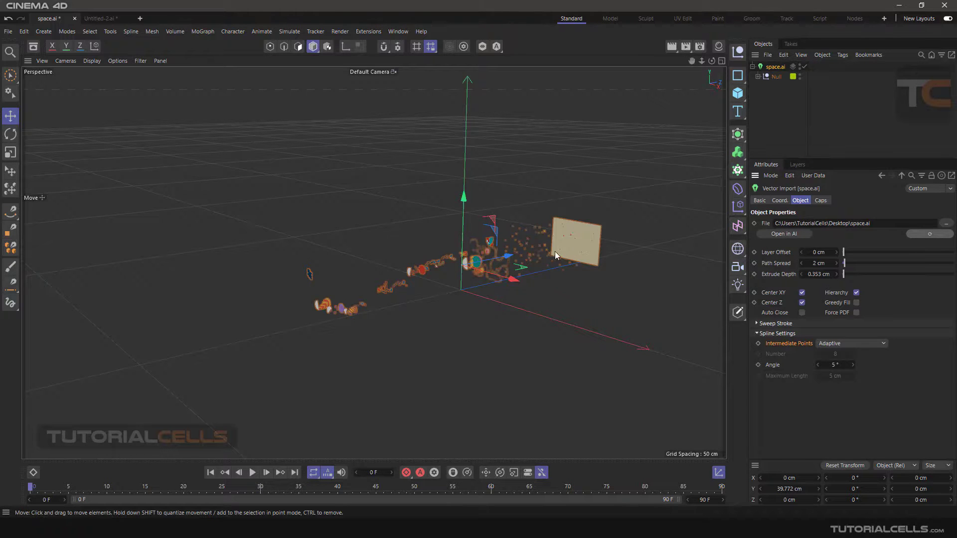
alt+drag(470, 266, 358, 264)
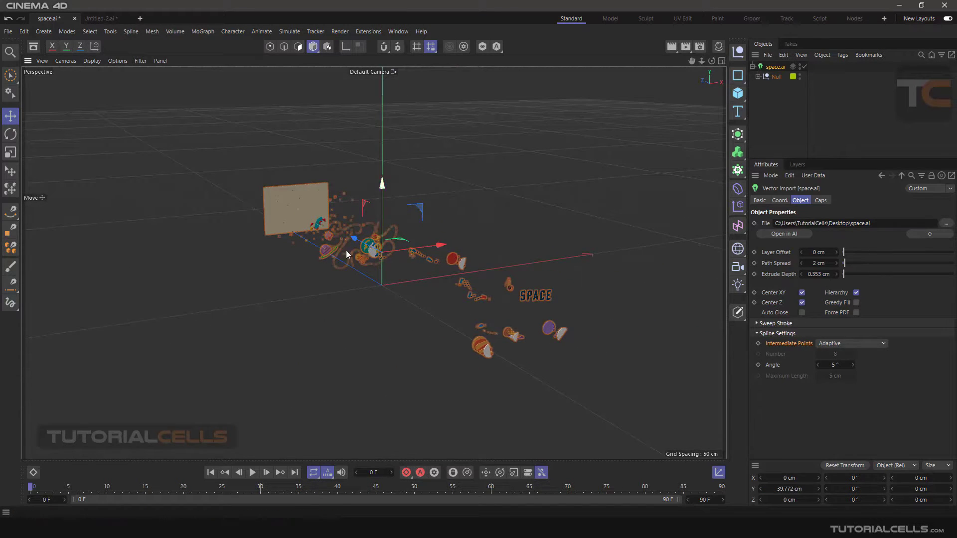